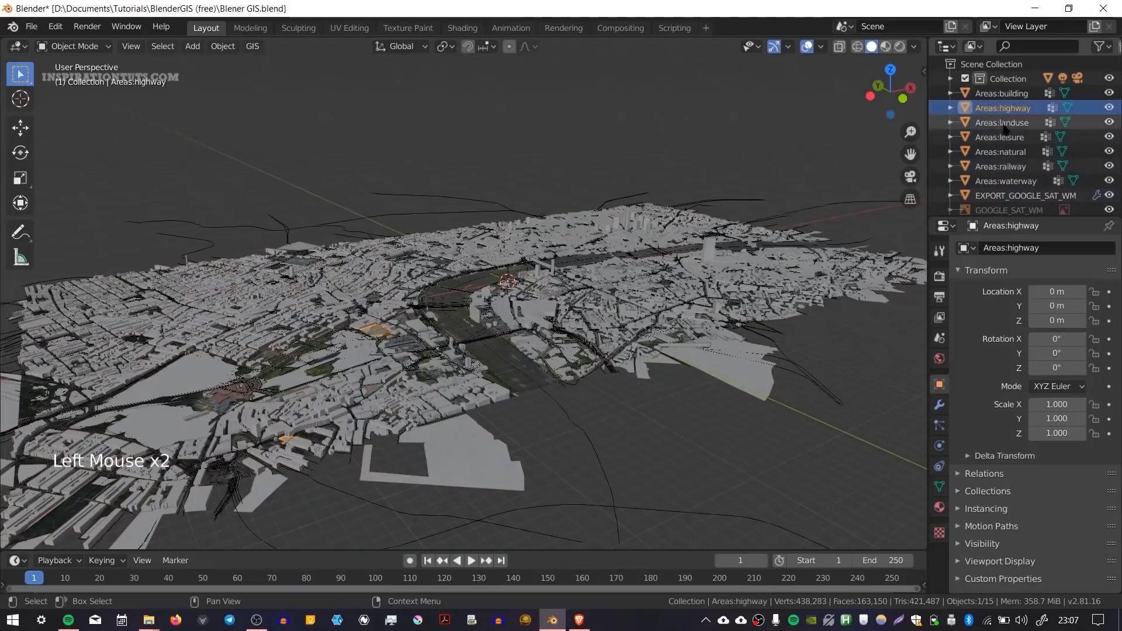
# Step: Select the Areas:landuse, leisure, natural, railway and waterway layers in turn, then orbit slightly
pyautogui.click(1001, 122)
pyautogui.click(1000, 136)
pyautogui.click(1002, 153)
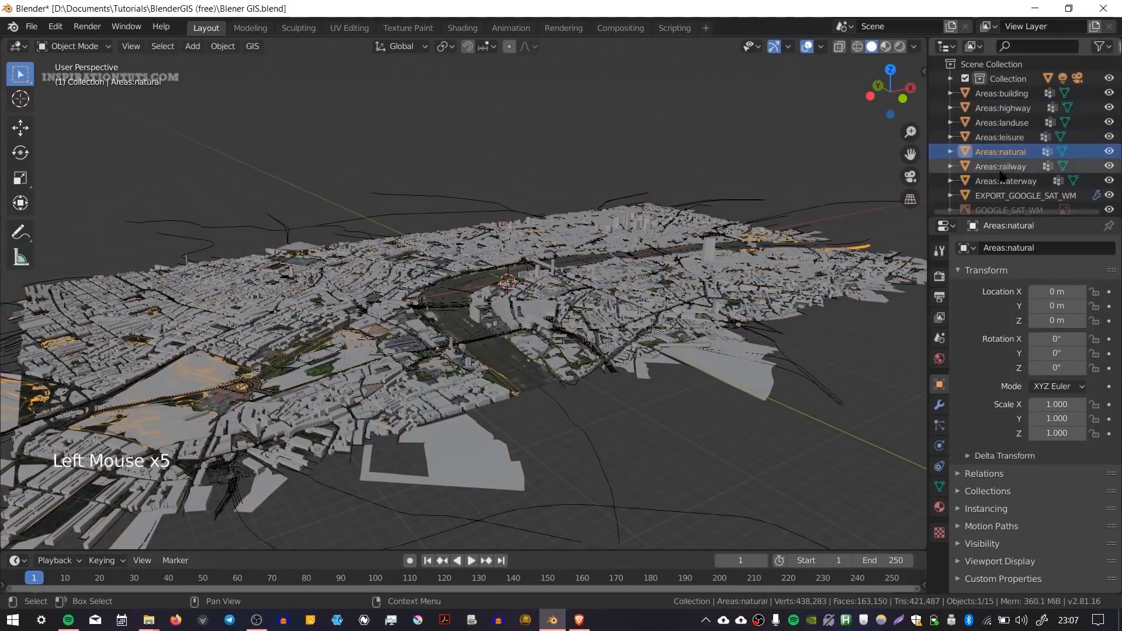
pyautogui.click(1000, 166)
pyautogui.click(1005, 181)
pyautogui.moveTo(759, 234); pyautogui.dragTo(748, 228, button='middle')
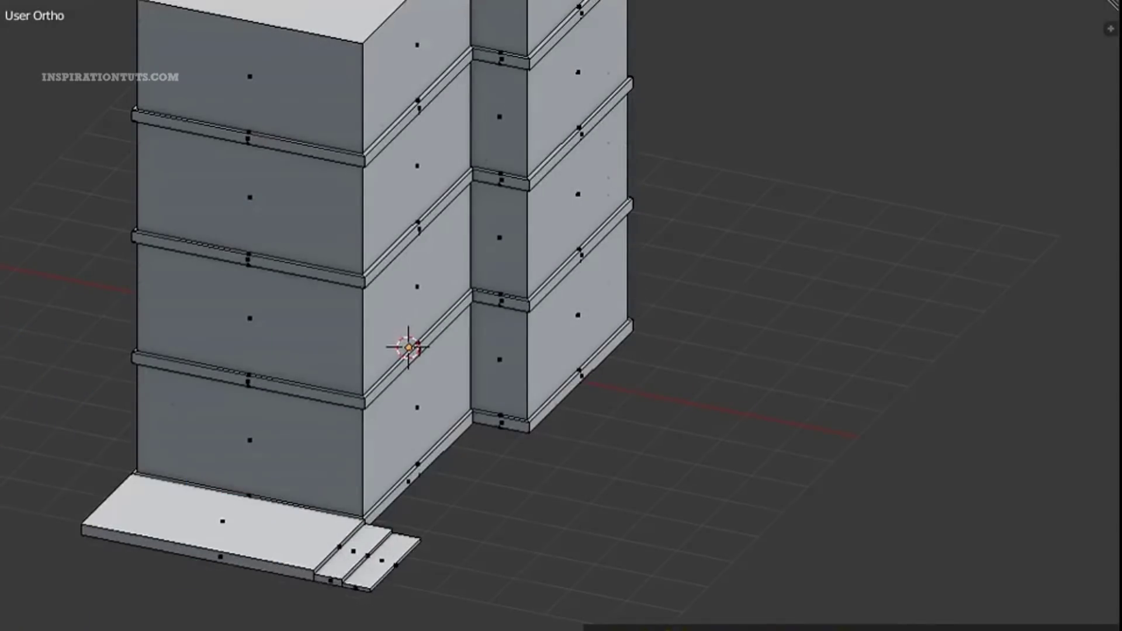
# Step: Inset a panelled double door into the ground-floor front wall
pyautogui.scroll(-1, 242, 481)
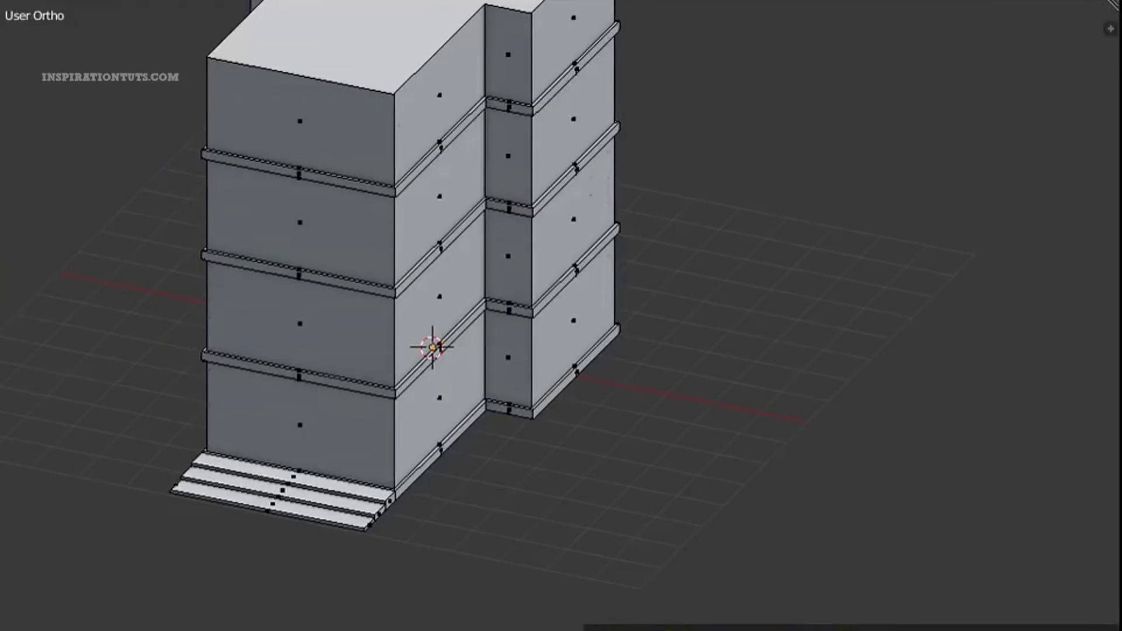
pyautogui.click(250, 433)
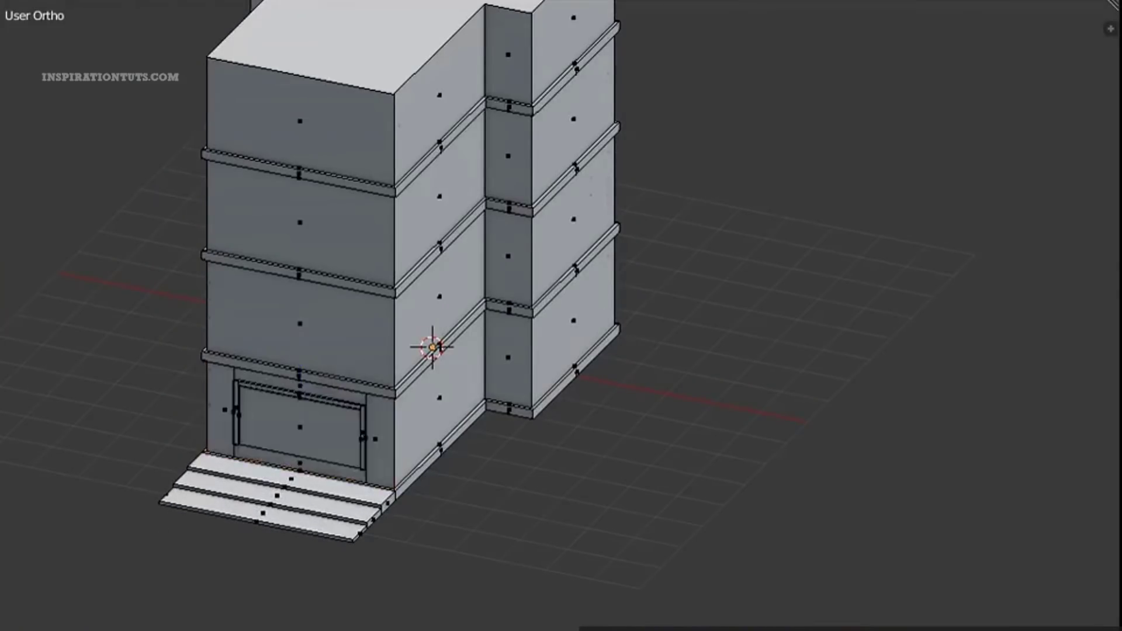
pyautogui.scroll(2, 561, 347)
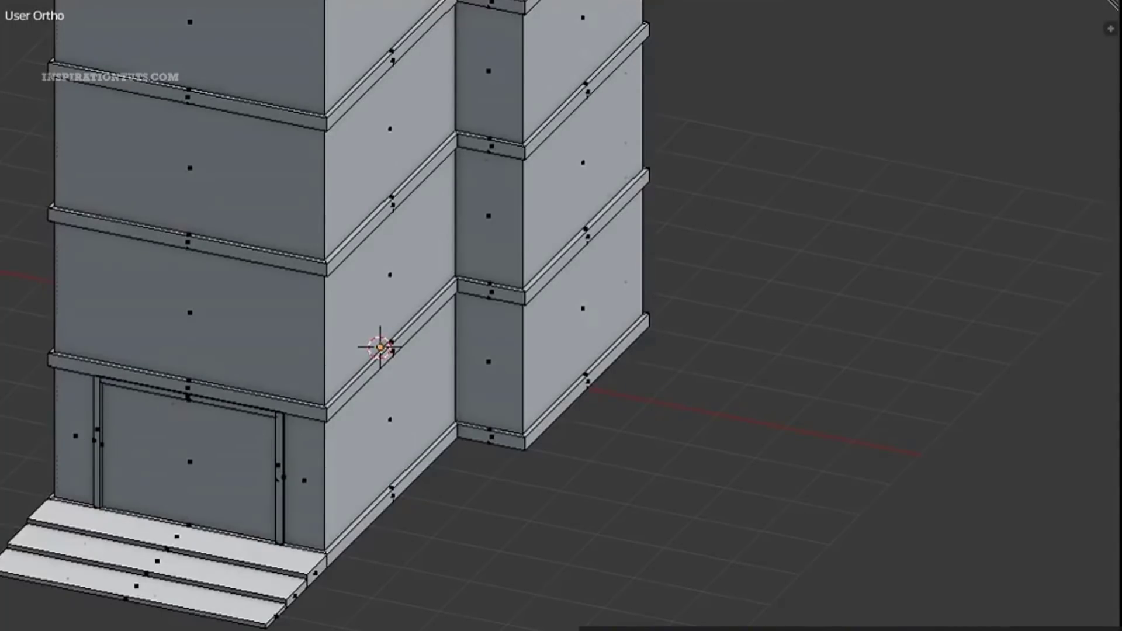
pyautogui.scroll(3, 561, 316)
pyautogui.scroll(-4, 561, 316)
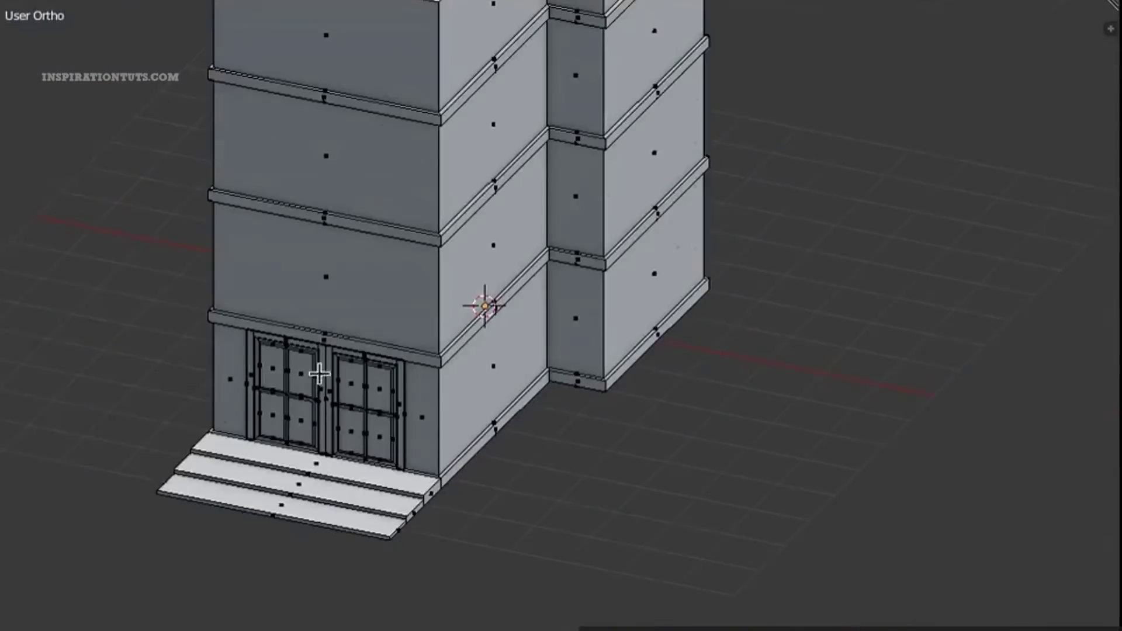
pyautogui.keyDown('shift'); pyautogui.moveTo(318, 376); pyautogui.dragTo(371, 451, button='middle'); pyautogui.keyUp('shift')
pyautogui.scroll(1, 370, 450)
# Step: Turn the three ledge bands above the door into balconies with barred railings
pyautogui.rightClick(371, 451)
pyautogui.keyDown('shift'); pyautogui.rightClick(364, 347); pyautogui.keyUp('shift')
pyautogui.keyDown('shift'); pyautogui.rightClick(383, 199); pyautogui.keyUp('shift')
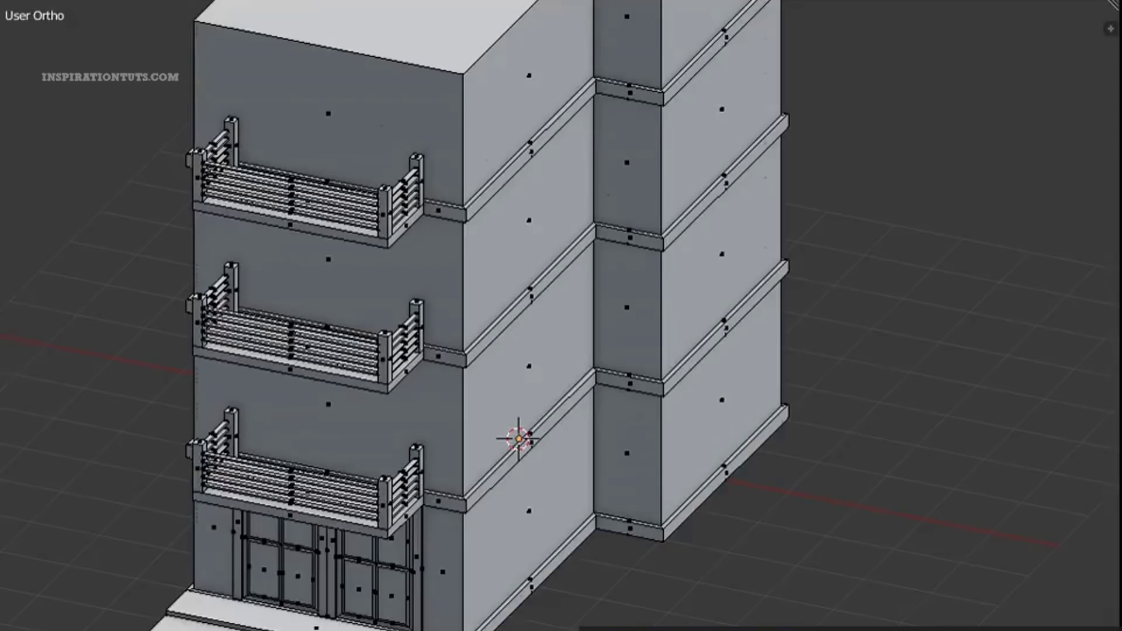
pyautogui.click(124, 356)
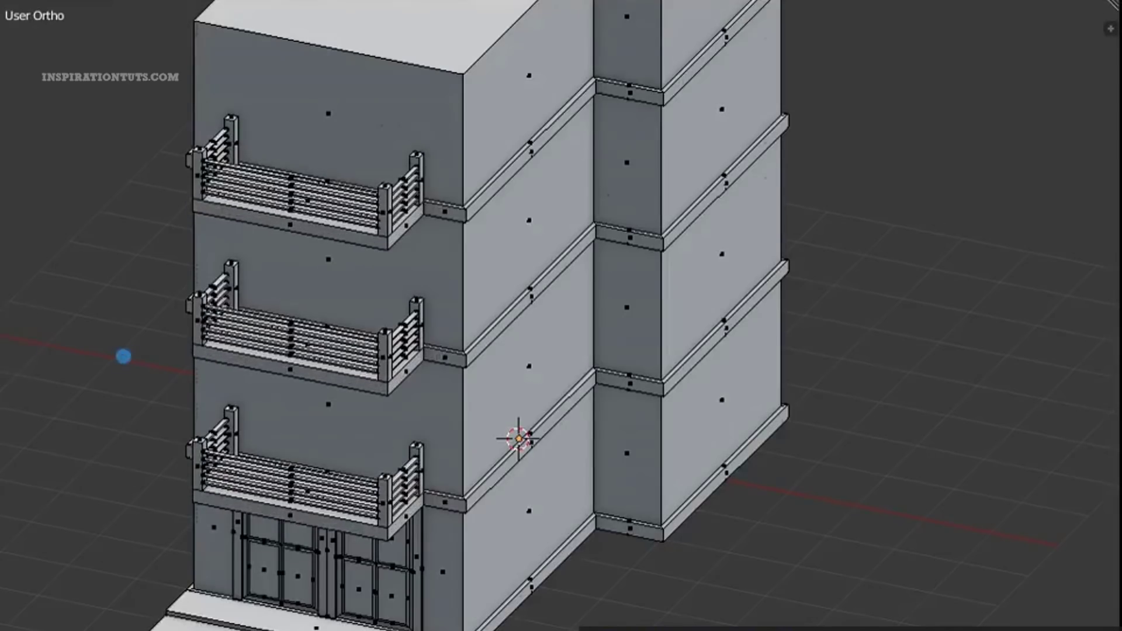
pyautogui.scroll(-5, 464, 313)
pyautogui.moveTo(561, 308); pyautogui.dragTo(576, 447, button='middle')
pyautogui.scroll(2, 575, 447)
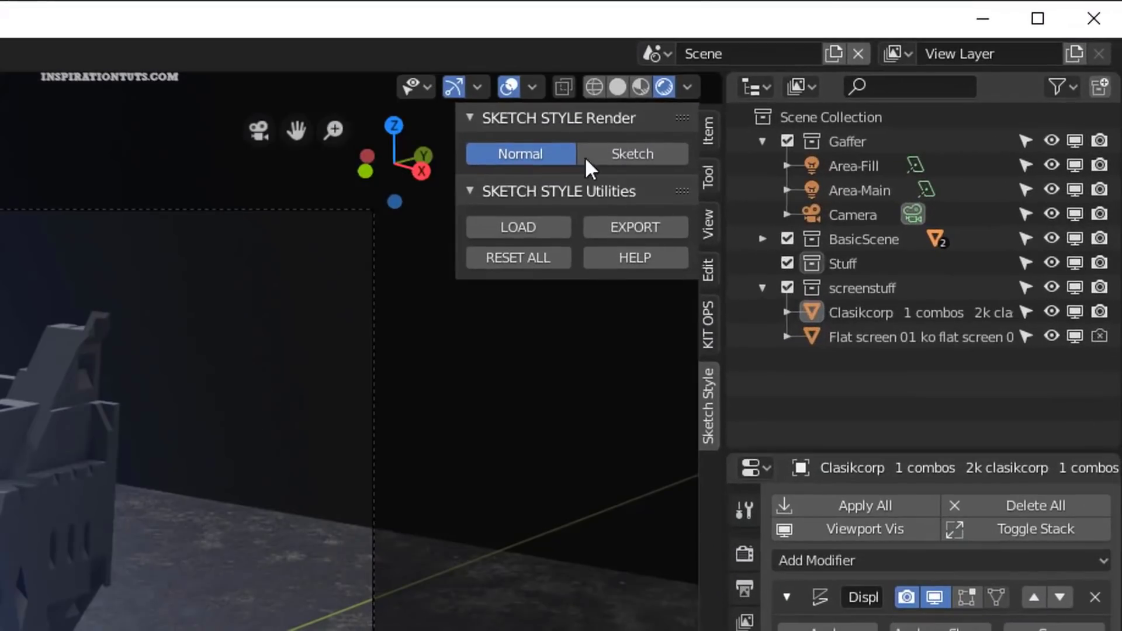
# Step: Apply the Sketch render style with Eevee and exclude the Gaffer lights collection
pyautogui.click(631, 153)
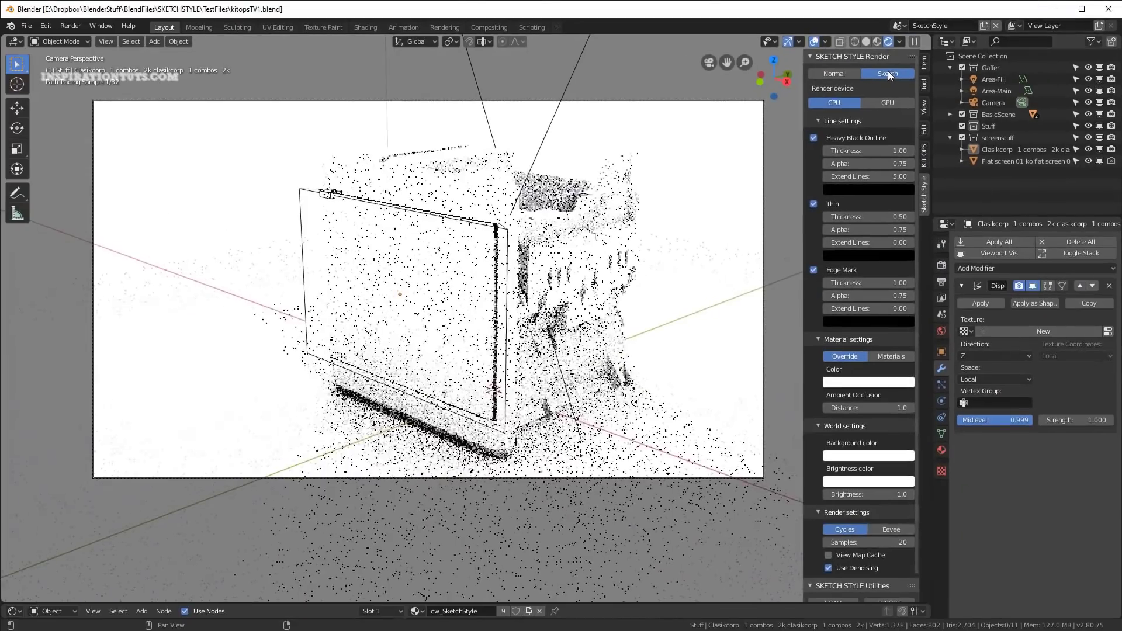
pyautogui.click(894, 530)
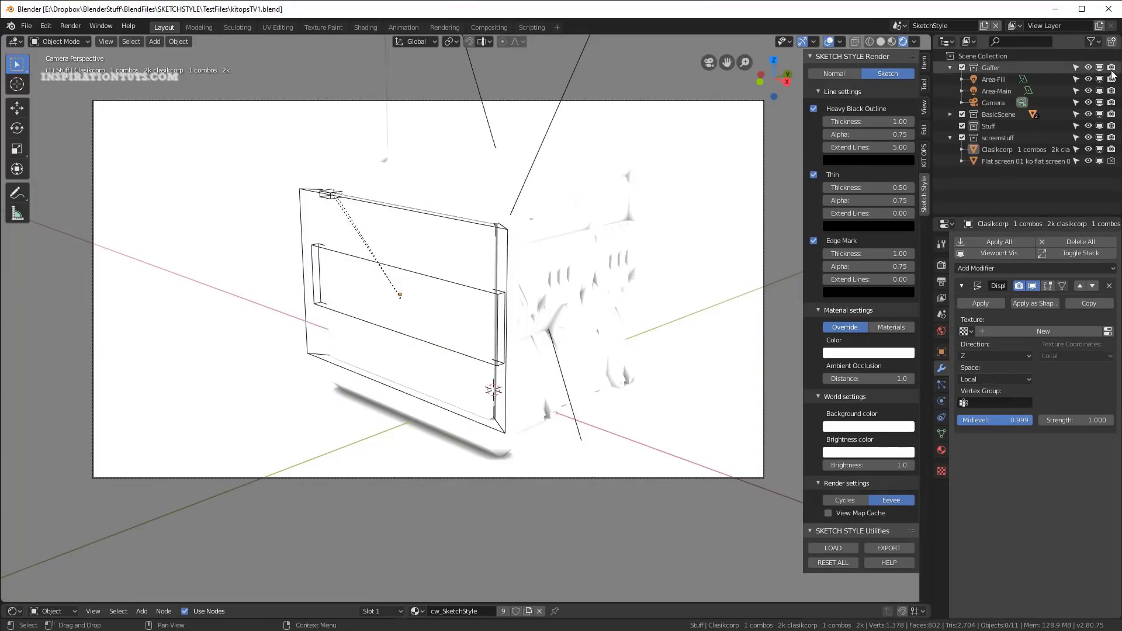
pyautogui.click(963, 67)
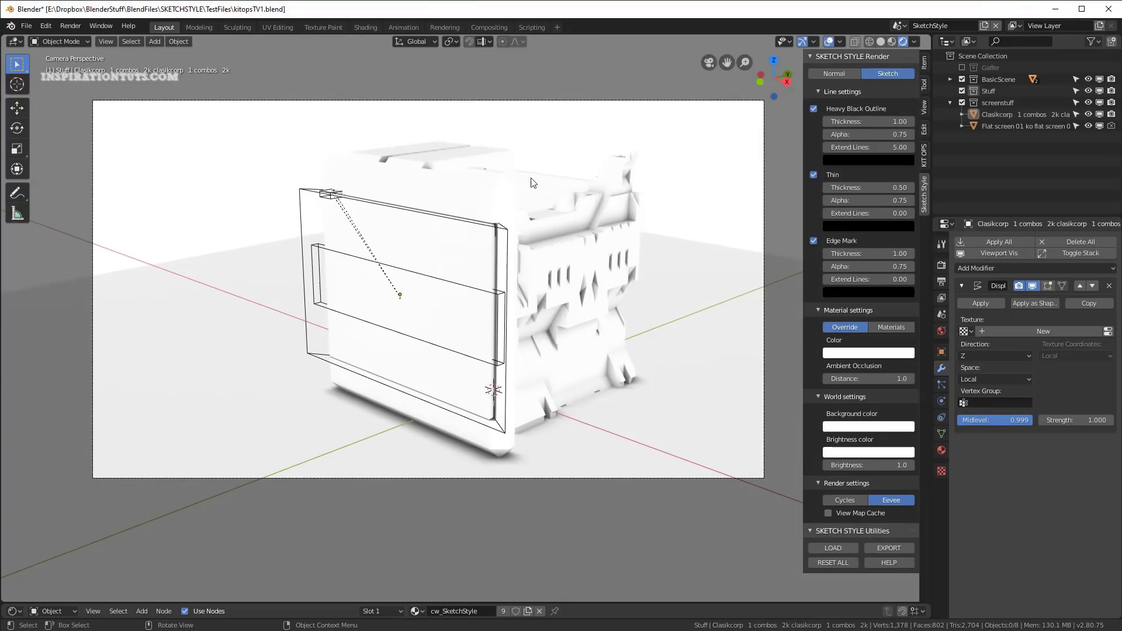
# Step: Render the sketch-style image and close the render window
pyautogui.press('F12')
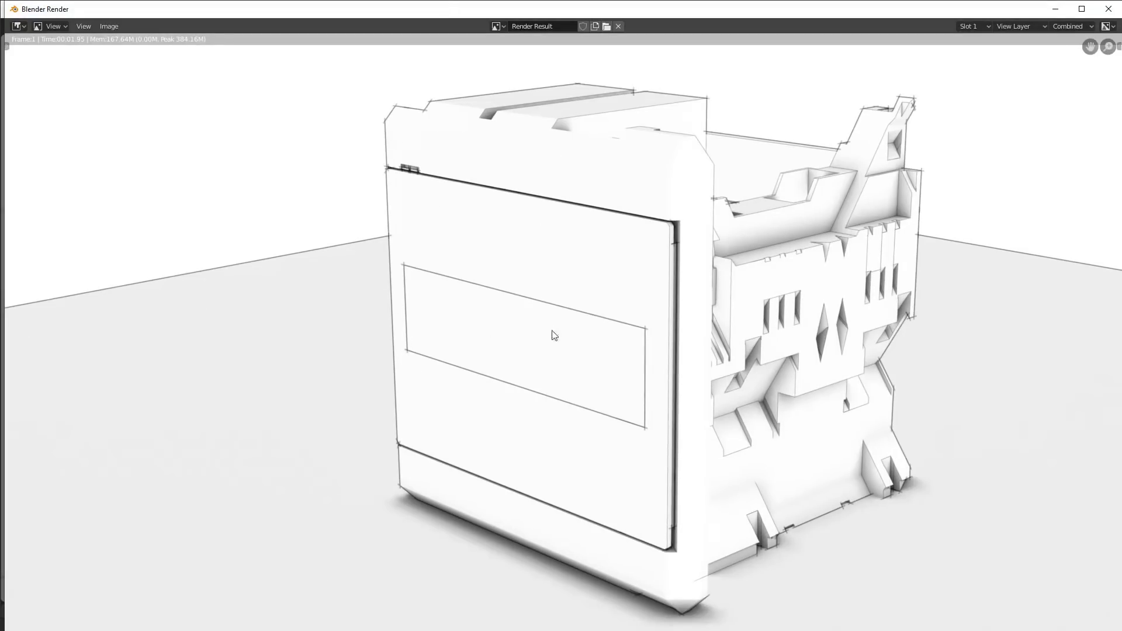
pyautogui.click(1109, 9)
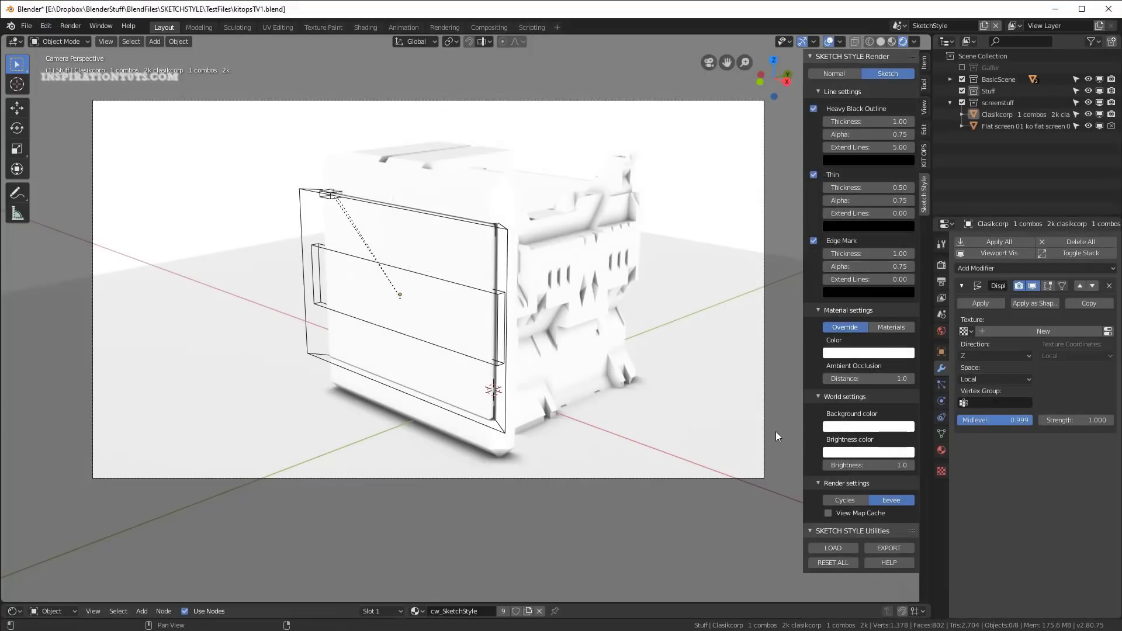
pyautogui.click(462, 286)
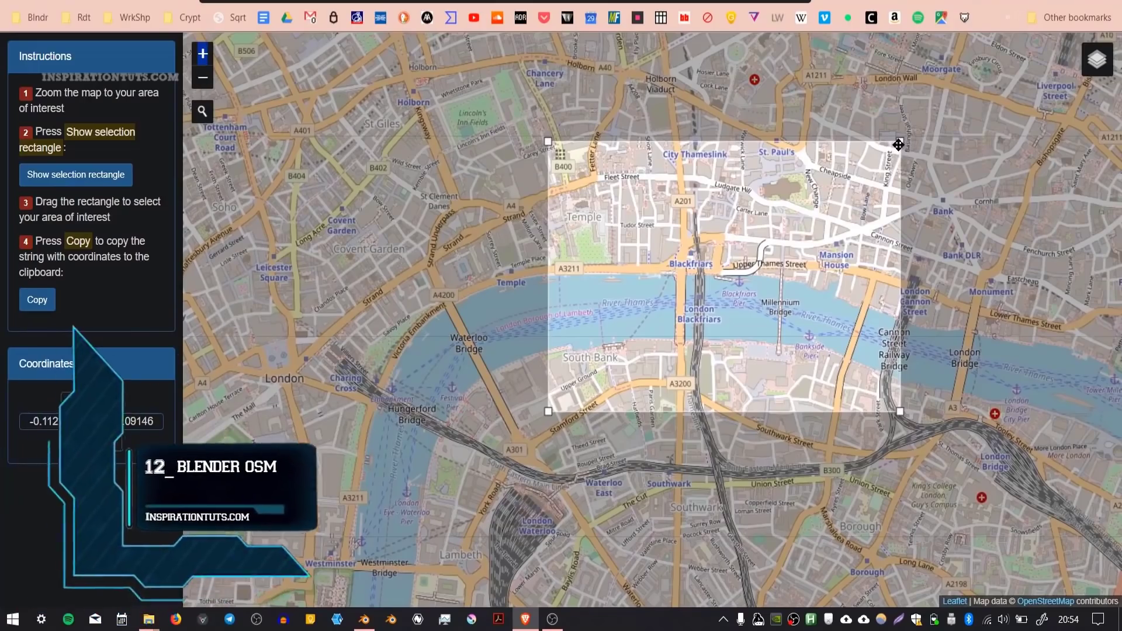
# Step: Shrink the map extent rectangle slightly and shift it up and left over Blackfriars
pyautogui.moveTo(898, 145); pyautogui.dragTo(867, 128)
pyautogui.moveTo(554, 130); pyautogui.dragTo(540, 86)
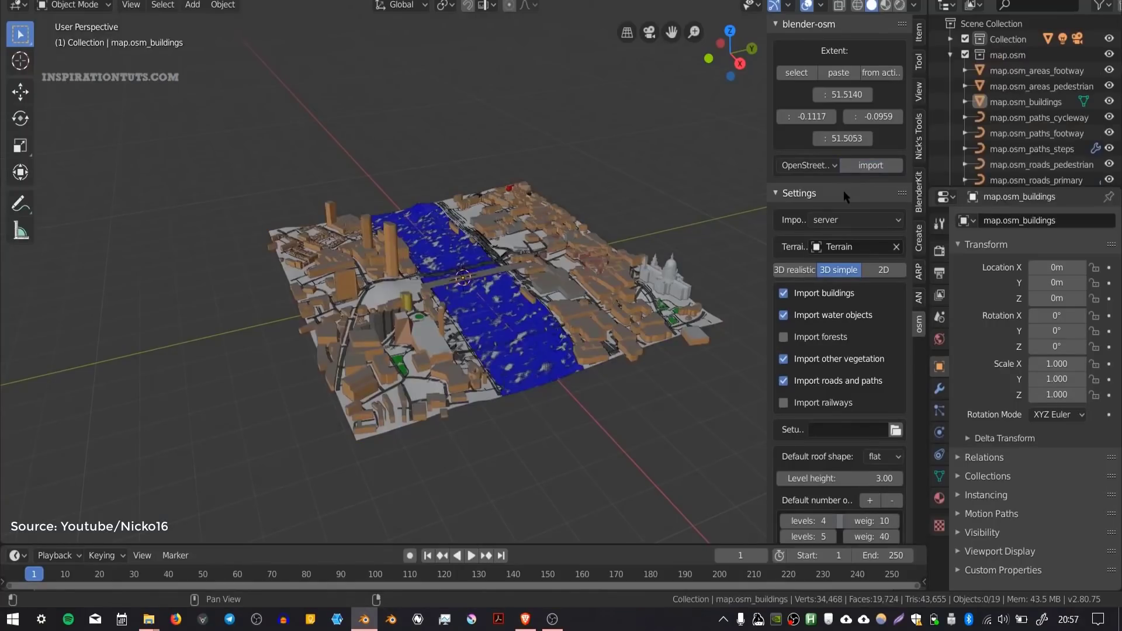
# Step: Orbit and zoom around the imported city model, tilting toward the bridge
pyautogui.scroll(8, 524, 255)
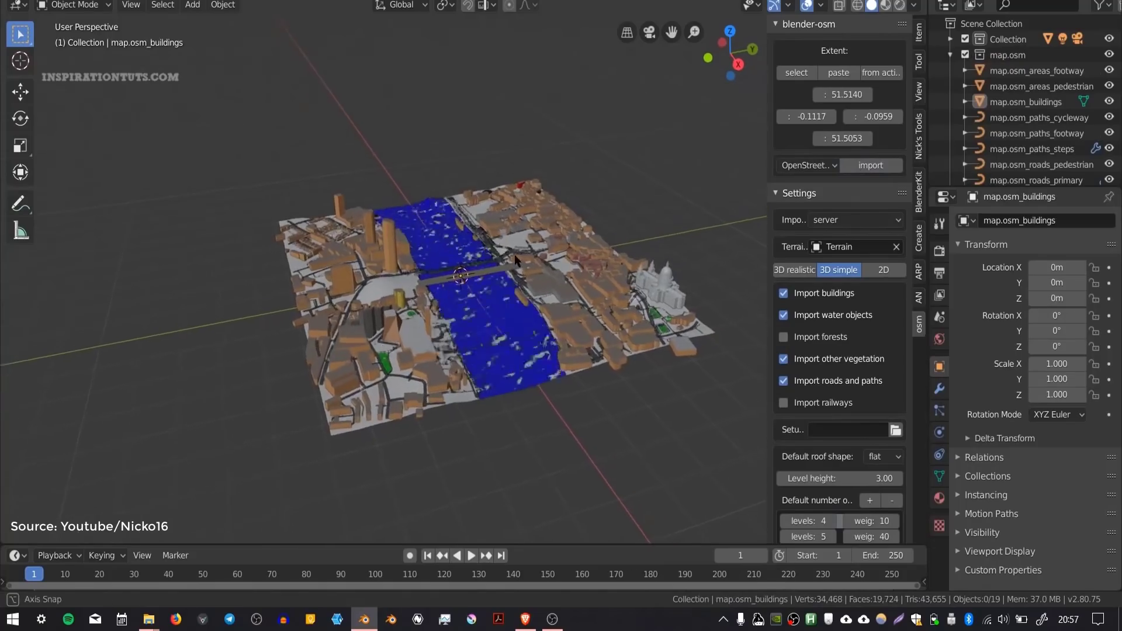
pyautogui.moveTo(544, 195); pyautogui.dragTo(464, 226, button='middle')
pyautogui.scroll(5, 449, 171)
pyautogui.scroll(-5, 422, 174)
pyautogui.scroll(10, 460, 153)
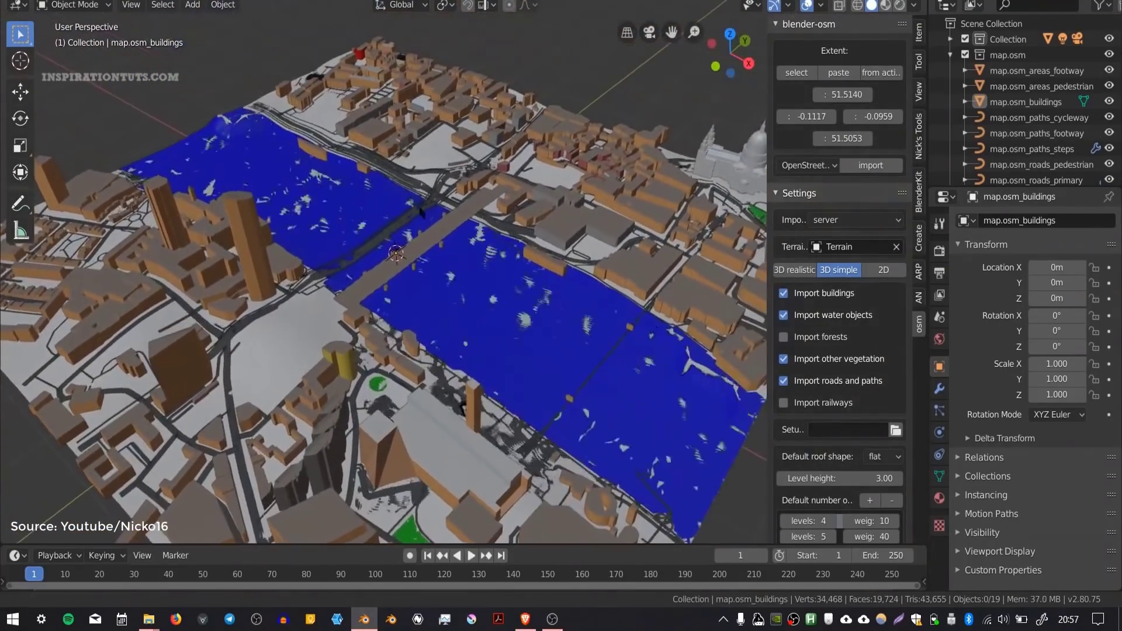
pyautogui.scroll(-3, 455, 166)
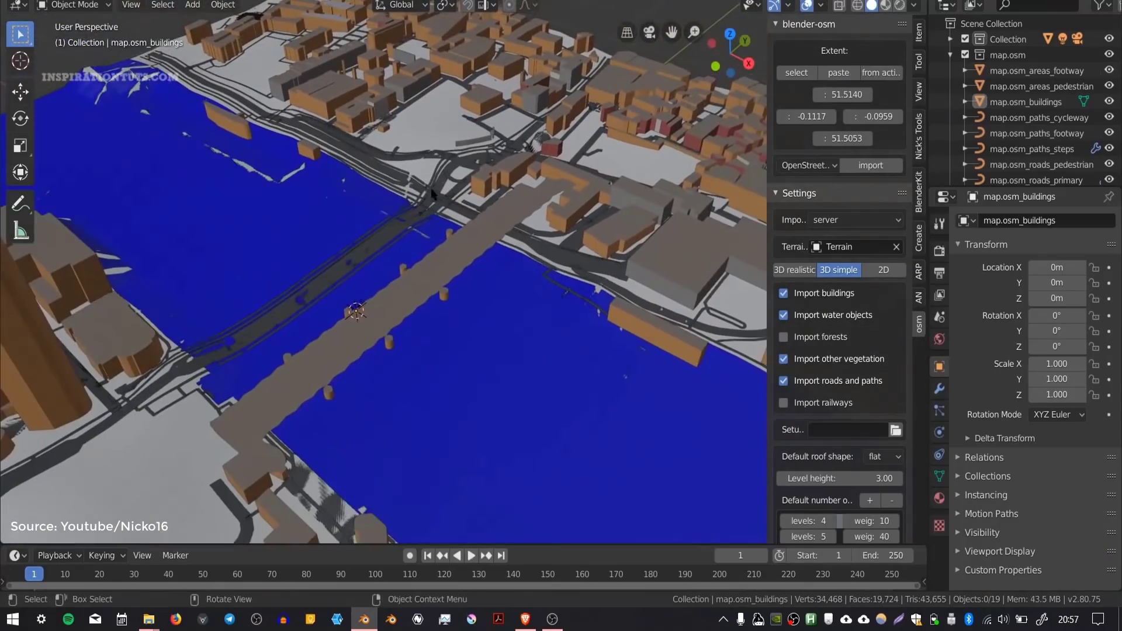
pyautogui.moveTo(438, 186); pyautogui.dragTo(438, 231, button='middle')
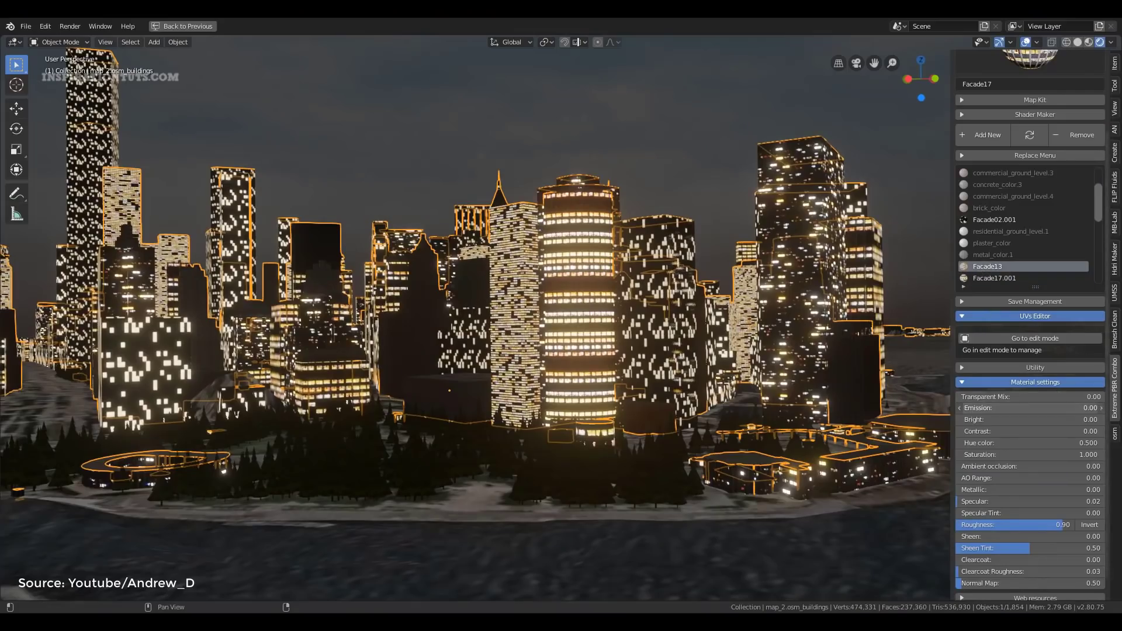
# Step: Raise the facade emission and set a facade UV value of 2 on matching tower faces
pyautogui.moveTo(1028, 408); pyautogui.dragTo(1082, 408)
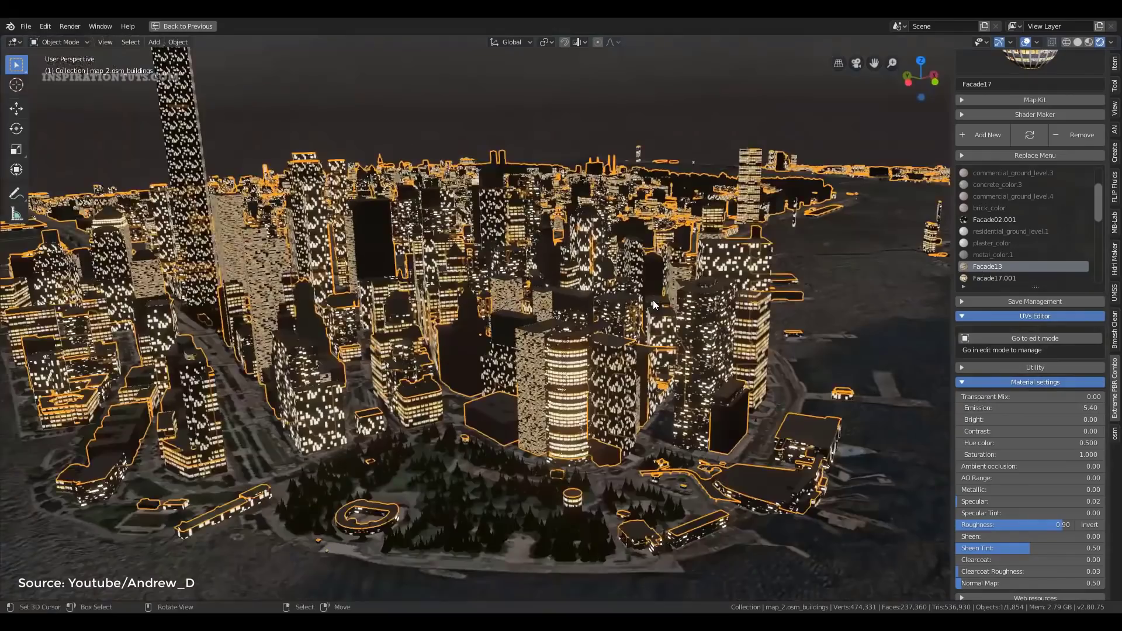
pyautogui.hotkey('alt', 'a')
pyautogui.moveTo(654, 300); pyautogui.dragTo(420, 305, button='middle')
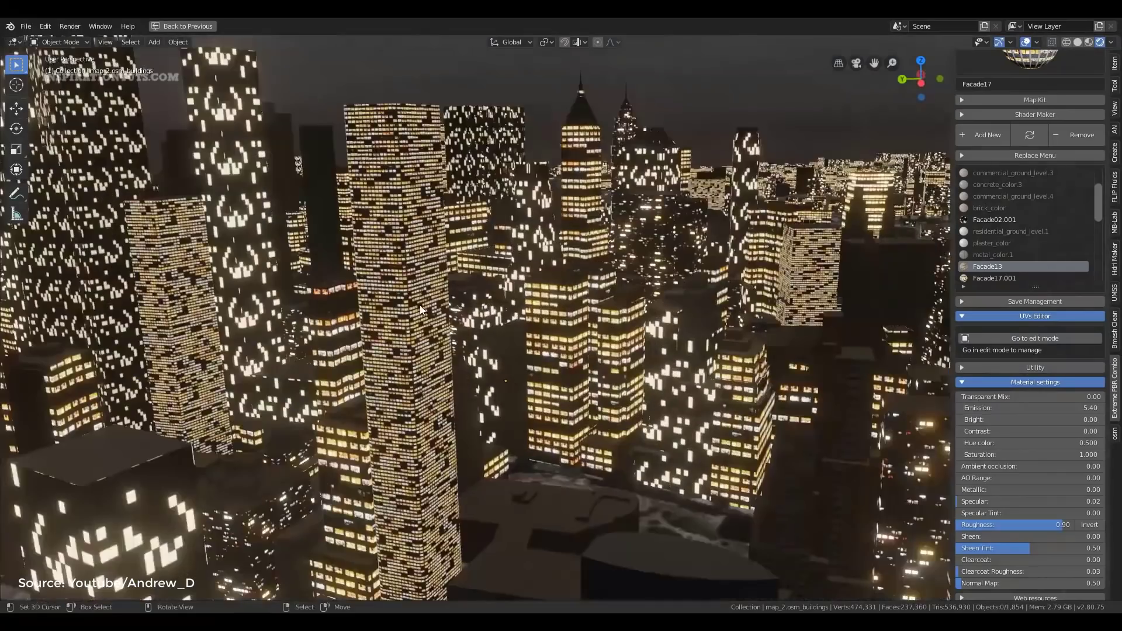
pyautogui.press('Tab')
pyautogui.click(419, 305)
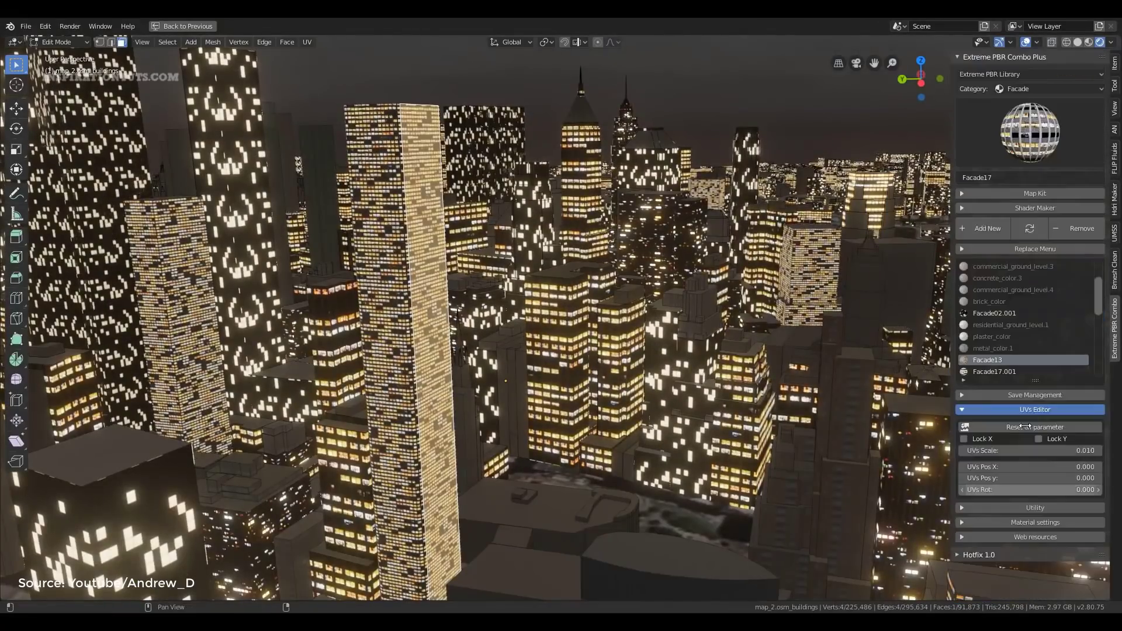
pyautogui.moveTo(1041, 379); pyautogui.dragTo(1035, 287)
pyautogui.click(1033, 414)
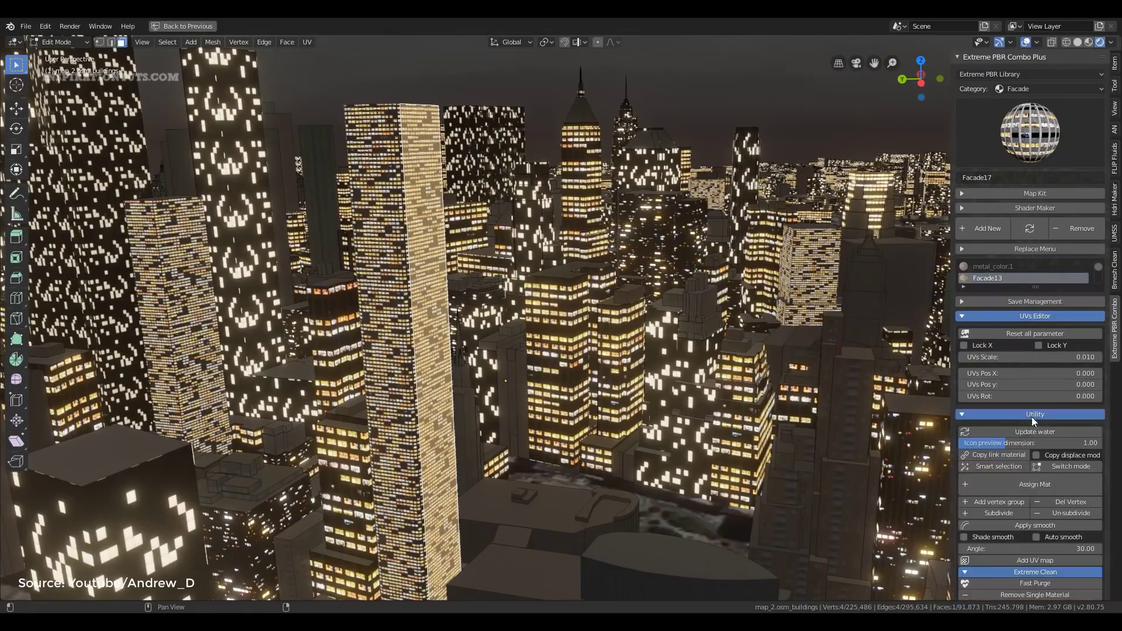
pyautogui.click(1017, 468)
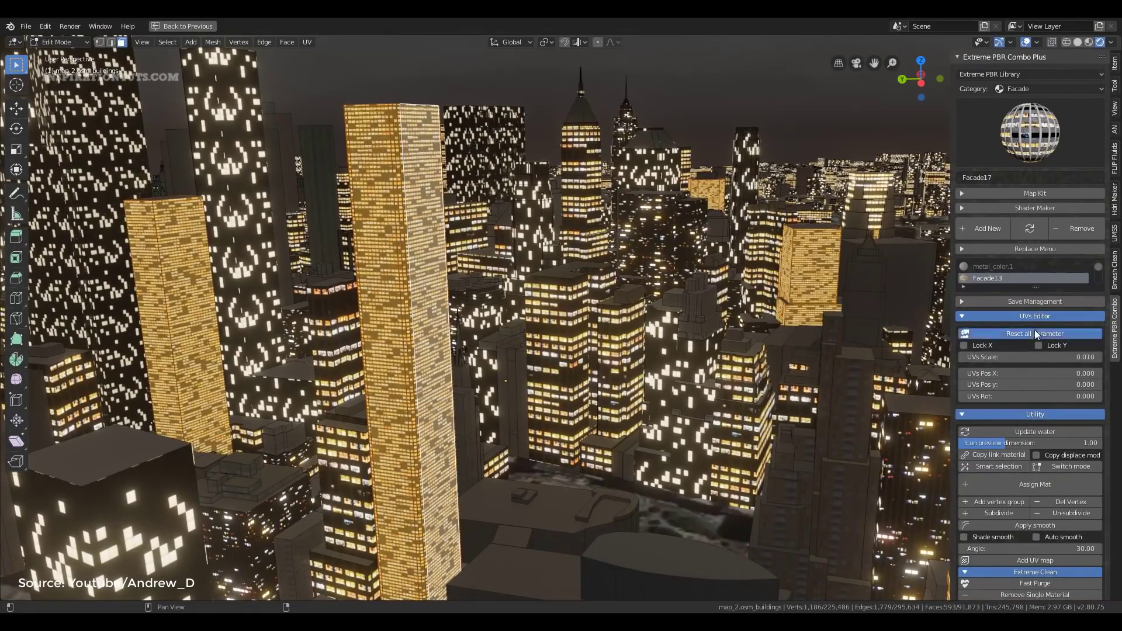
pyautogui.click(1071, 360)
pyautogui.write('2')
pyautogui.press('Return')
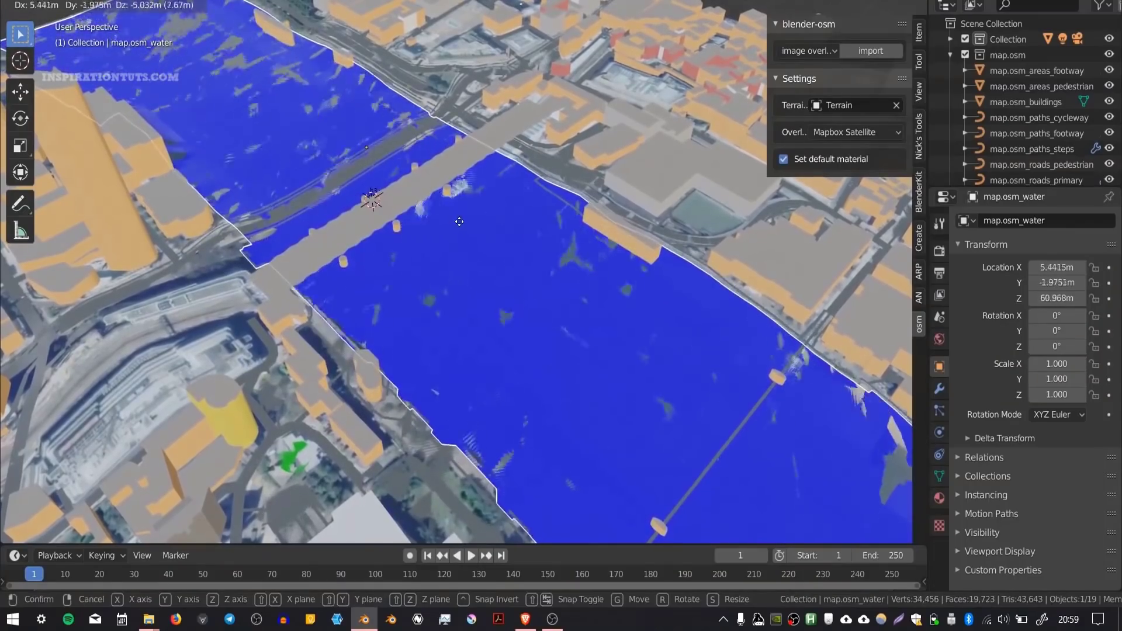
# Step: Delete the blue water object so the satellite terrain shows through
pyautogui.rightClick(459, 226)
pyautogui.moveTo(459, 226); pyautogui.dragTo(496, 269, button='middle')
pyautogui.press('Delete')
pyautogui.scroll(-3, 509, 188)
pyautogui.scroll(-5, 496, 198)
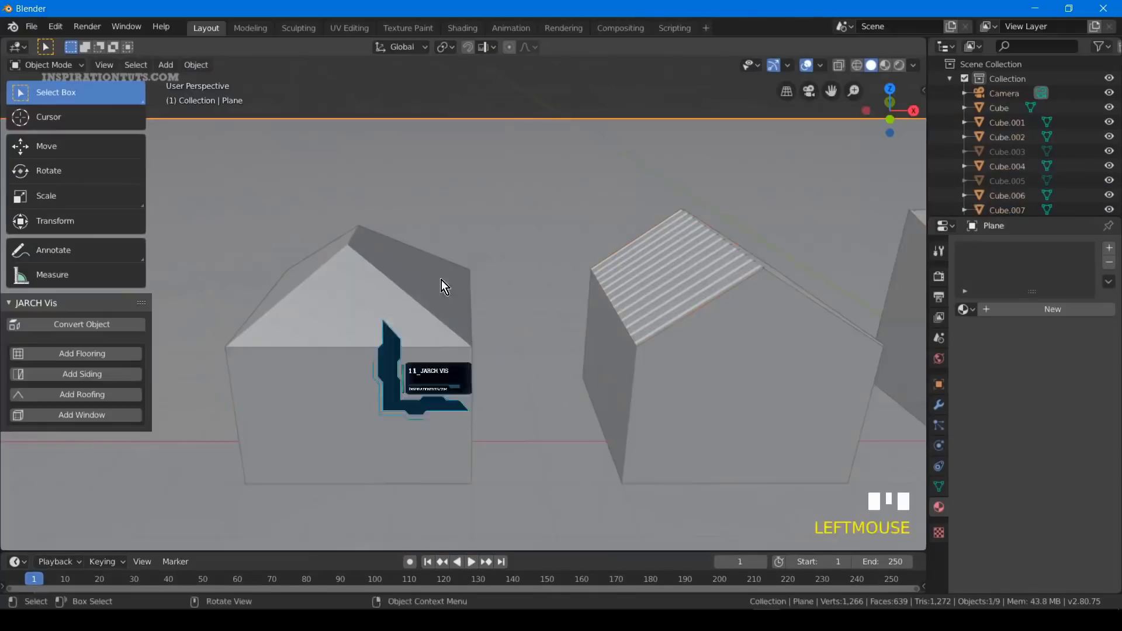
# Step: Convert the plain house into a roofed JARCH Vis building
pyautogui.click(441, 281)
pyautogui.moveTo(440, 281); pyautogui.dragTo(414, 296, button='middle')
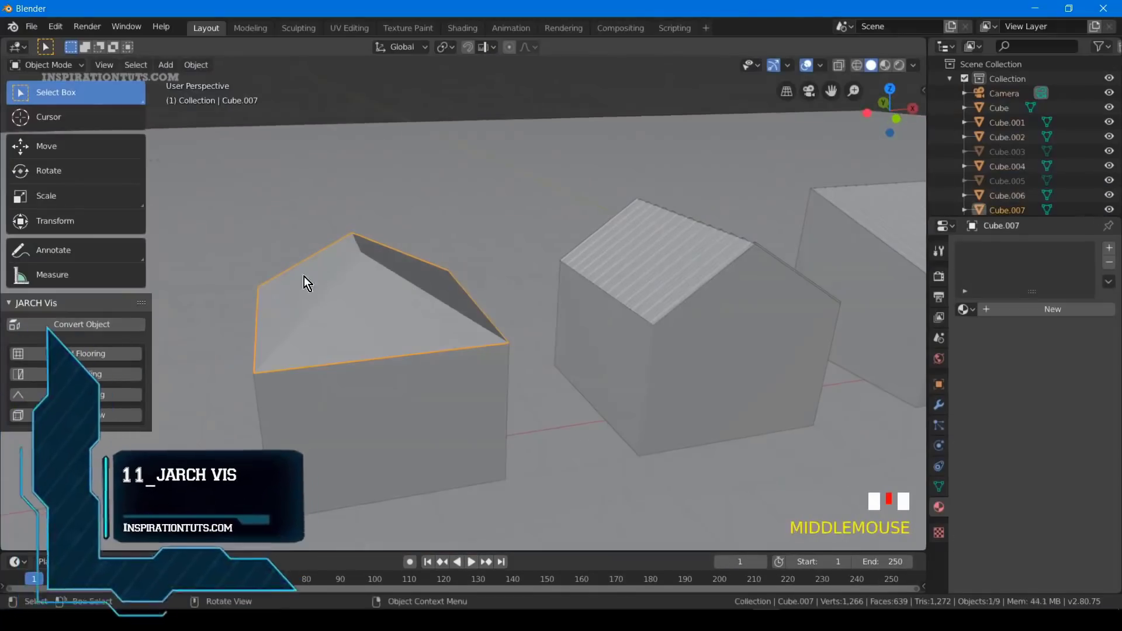
pyautogui.click(89, 331)
pyautogui.moveTo(444, 253); pyautogui.dragTo(550, 217, button='middle')
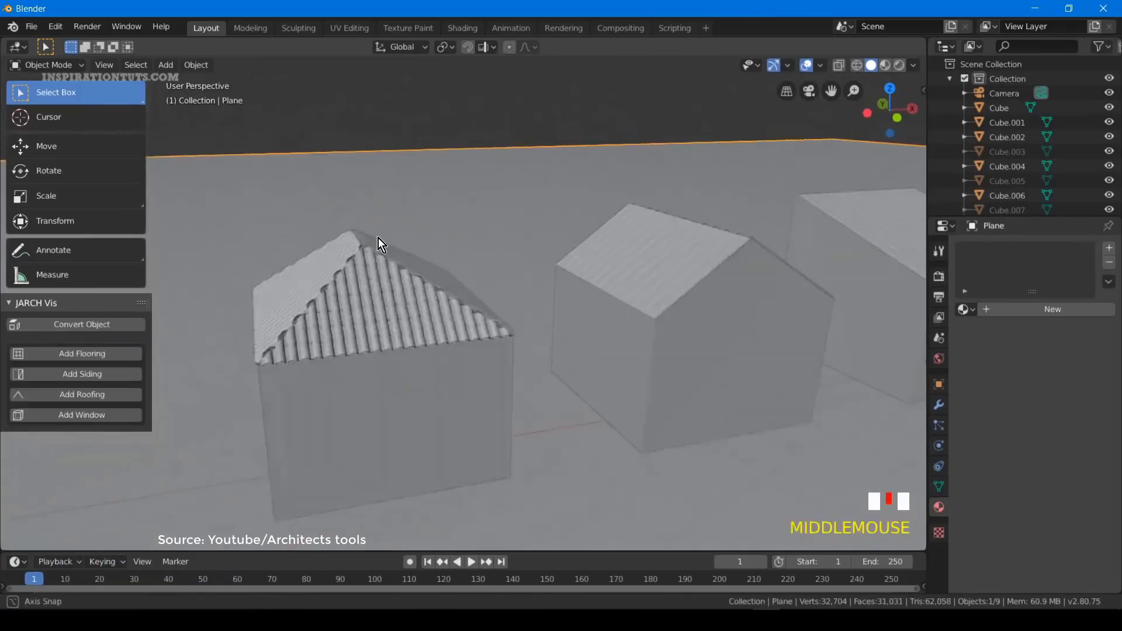
pyautogui.scroll(5, 346, 248)
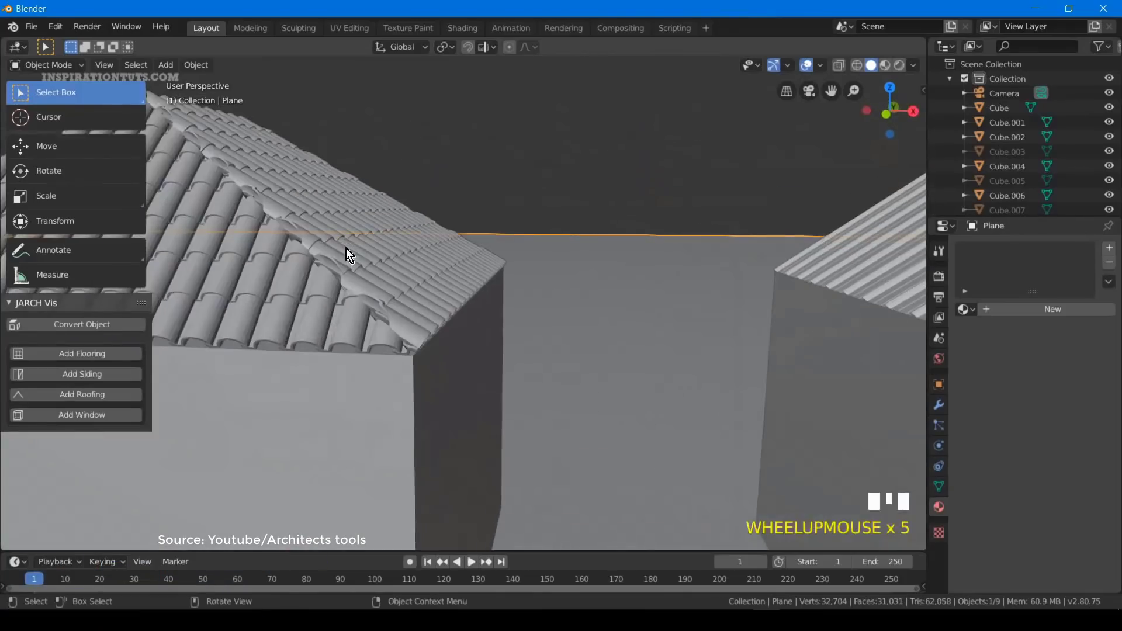
pyautogui.moveTo(346, 247); pyautogui.dragTo(374, 246, button='middle')
# Step: Set the near house's roof to Tin - Standing Seam, then Shingles - 3 Tab
pyautogui.click(408, 266)
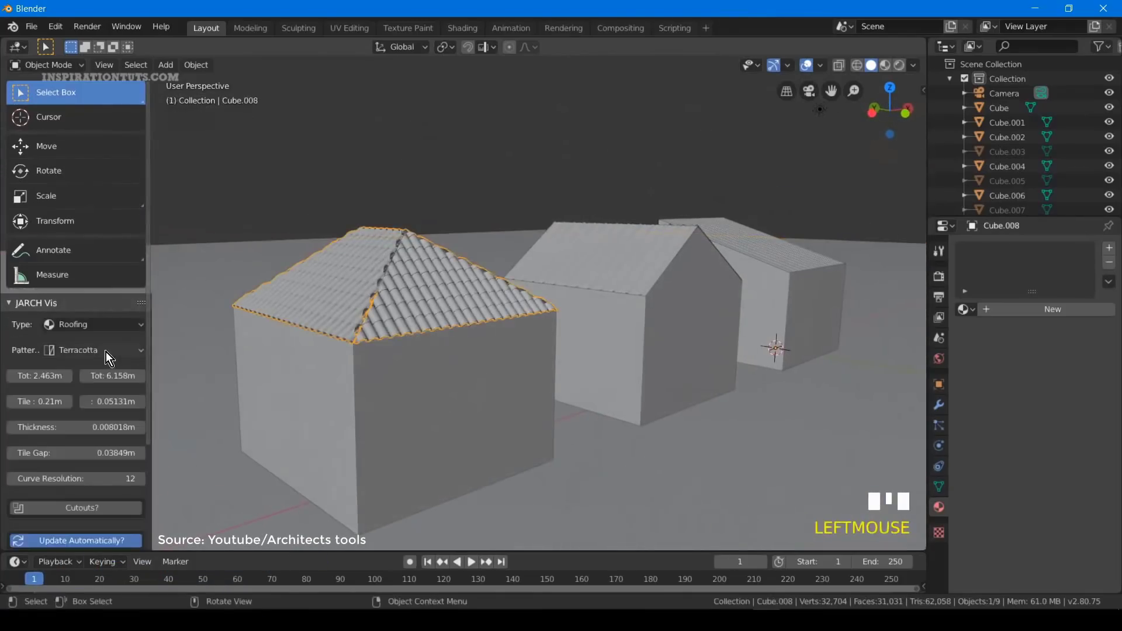
pyautogui.click(106, 350)
pyautogui.click(101, 400)
pyautogui.scroll(3, 436, 268)
pyautogui.click(118, 353)
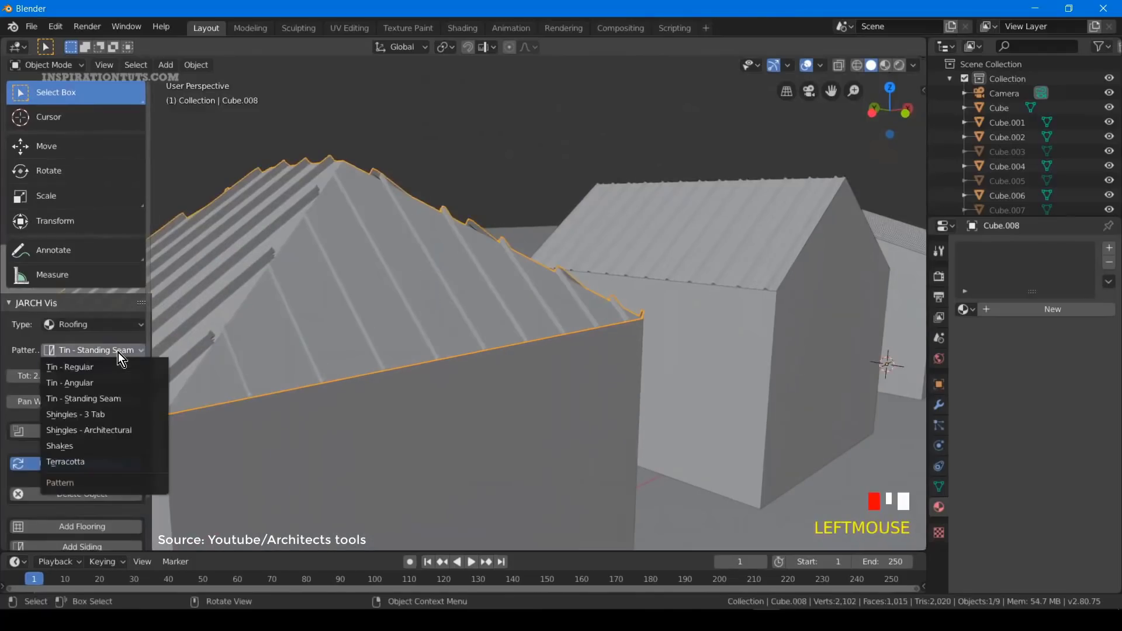
pyautogui.click(108, 414)
pyautogui.moveTo(398, 266); pyautogui.dragTo(295, 259, button='middle')
pyautogui.scroll(-3, 356, 260)
pyautogui.moveTo(416, 263); pyautogui.dragTo(431, 233, button='middle')
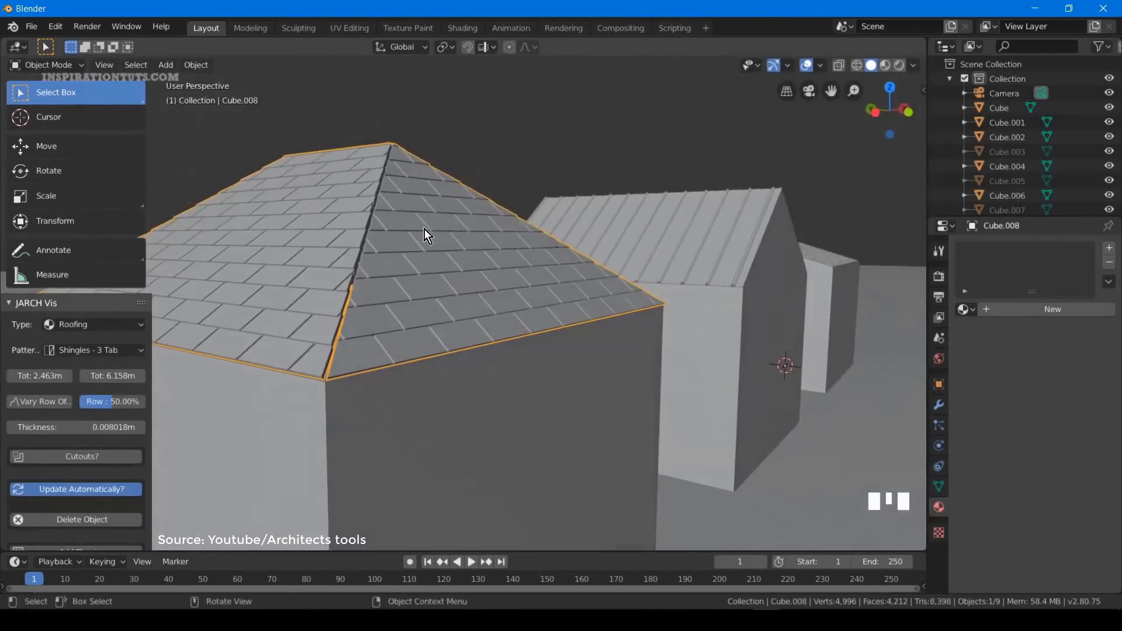
# Step: Give the middle house's roof the Terracotta pattern
pyautogui.click(458, 195)
pyautogui.scroll(-2, 458, 195)
pyautogui.moveTo(458, 195); pyautogui.dragTo(526, 253, button='middle')
pyautogui.click(528, 253)
pyautogui.click(112, 350)
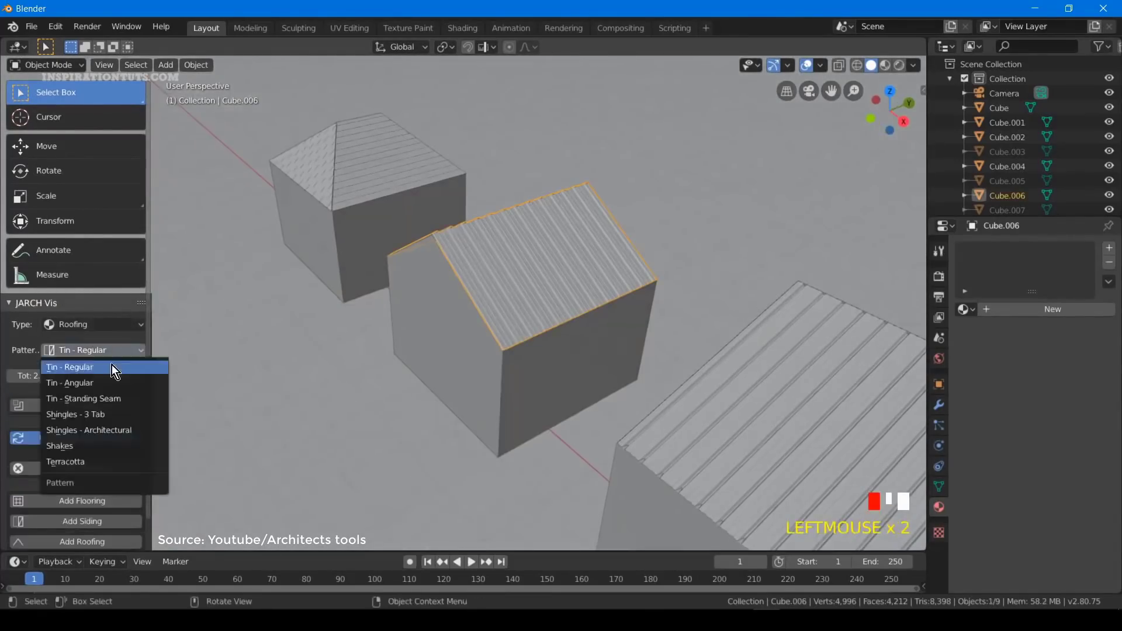
pyautogui.click(91, 461)
# Step: Zoom and pan the satellite world map in to central London
pyautogui.scroll(2, 539, 263)
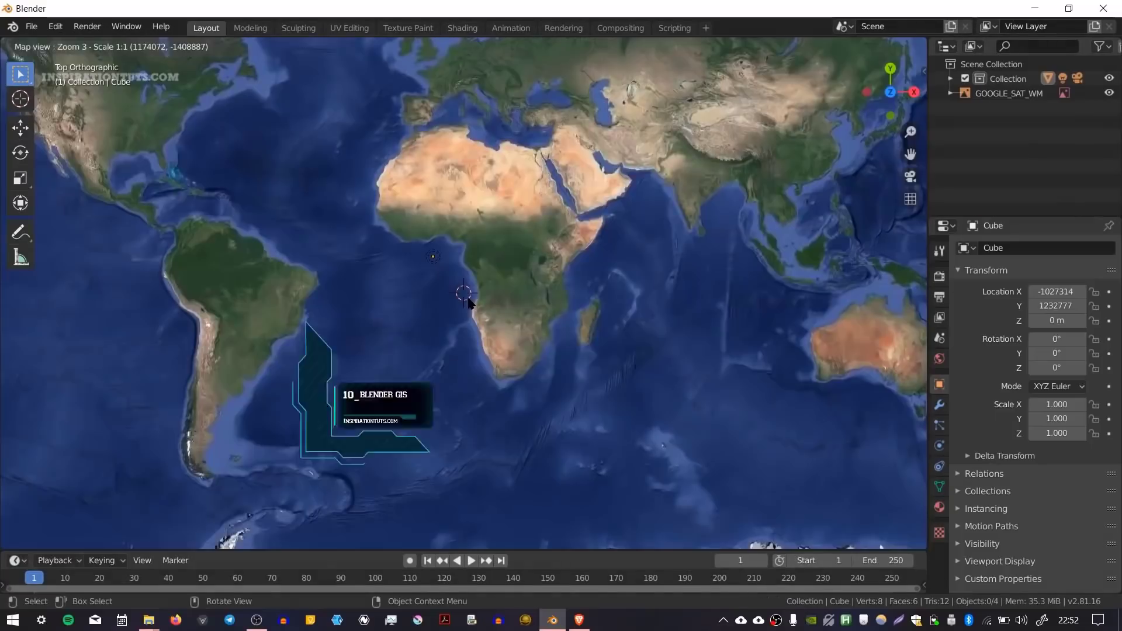
pyautogui.scroll(1, 469, 301)
pyautogui.moveTo(467, 117); pyautogui.dragTo(462, 391, button='middle')
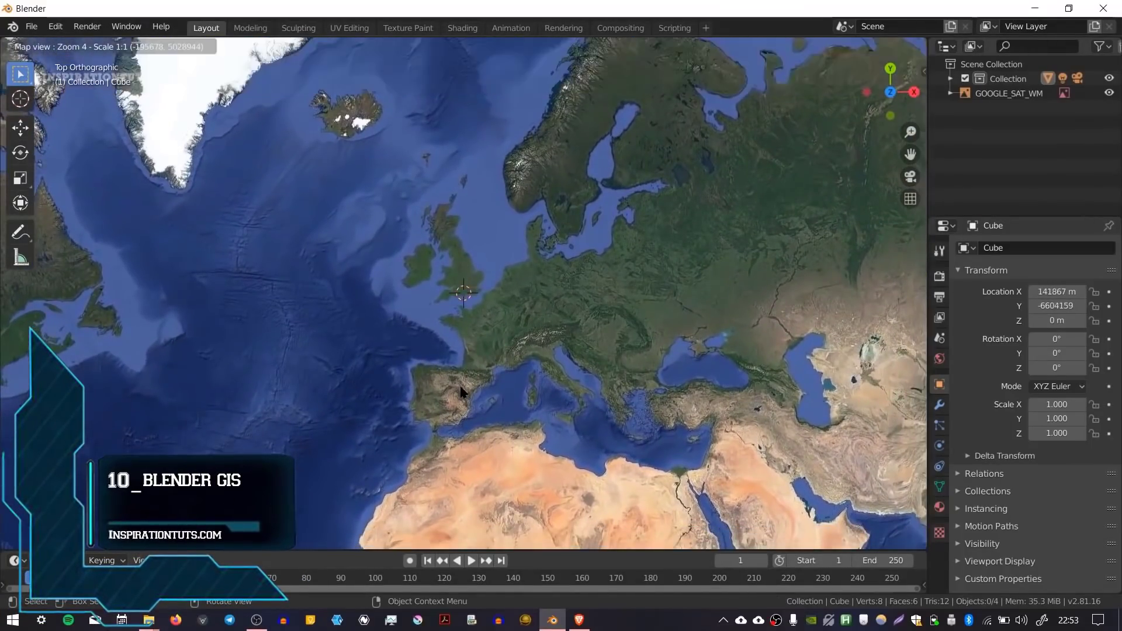
pyautogui.scroll(3, 461, 392)
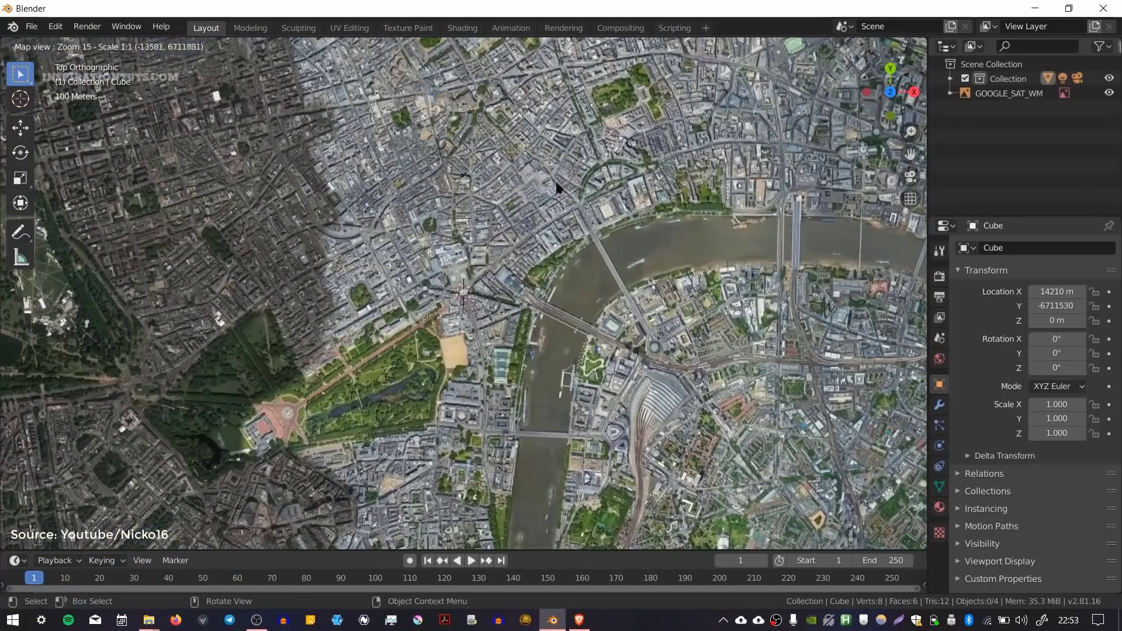
pyautogui.moveTo(655, 289); pyautogui.dragTo(585, 319, button='middle')
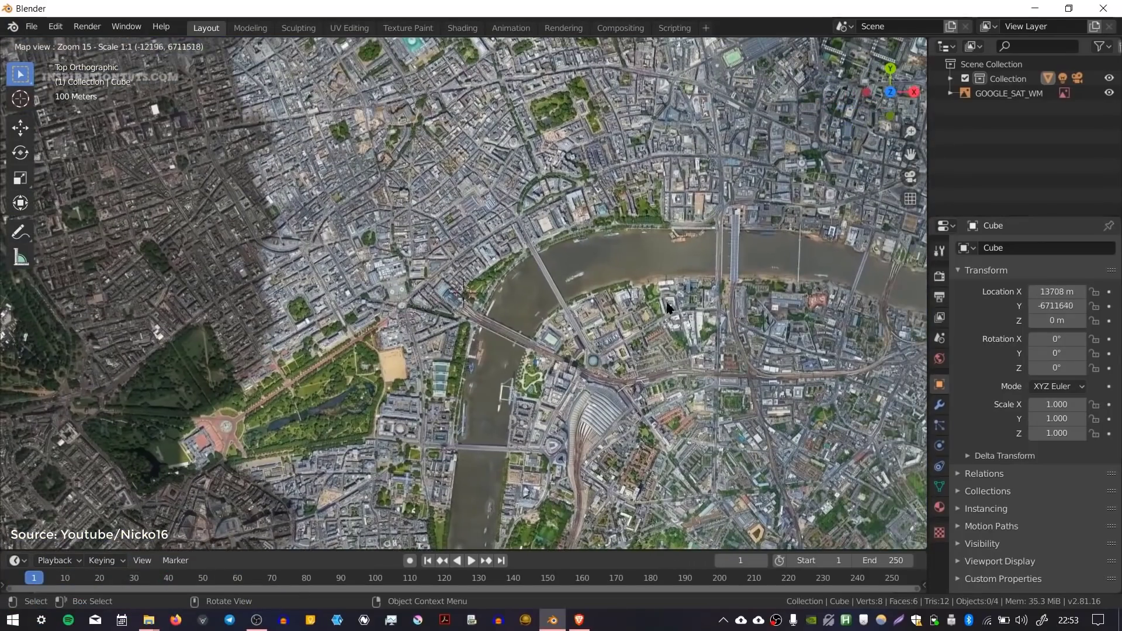
pyautogui.moveTo(668, 307); pyautogui.dragTo(578, 323, button='middle')
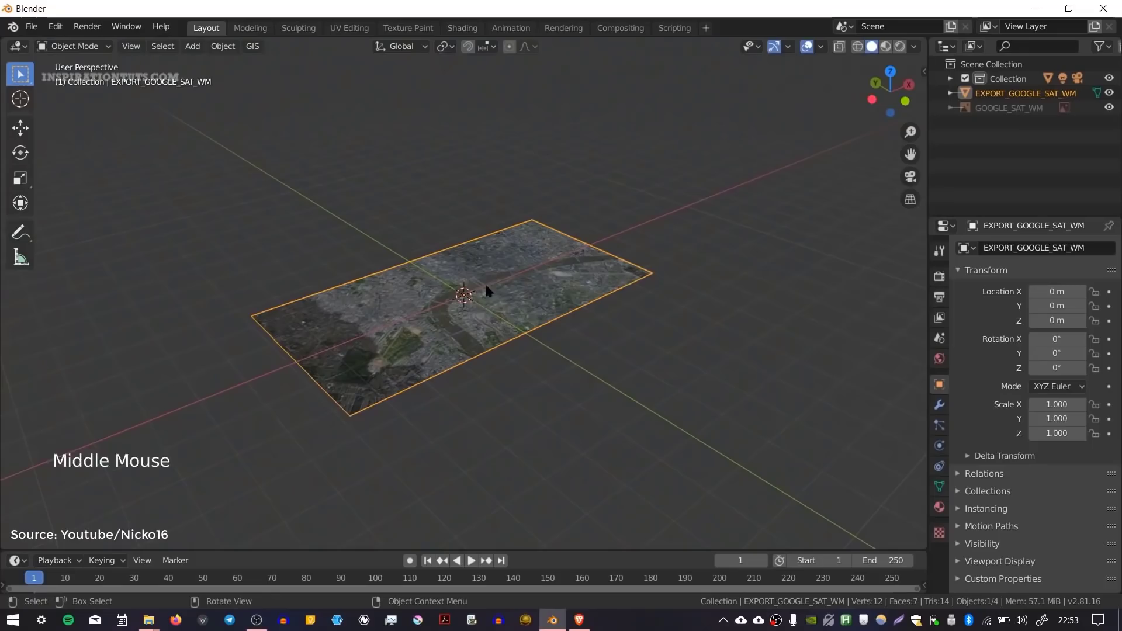
pyautogui.moveTo(485, 282)
pyautogui.keyDown('ctrl'); pyautogui.mouseDown(button='middle')
pyautogui.moveTo(466, 304)
pyautogui.moveTo(500, 187)
pyautogui.moveTo(544, 288)
pyautogui.moveTo(578, 253)
pyautogui.moveTo(476, 253)
pyautogui.moveTo(451, 284)
pyautogui.moveTo(493, 288)
pyautogui.mouseUp(button='middle'); pyautogui.keyUp('ctrl')
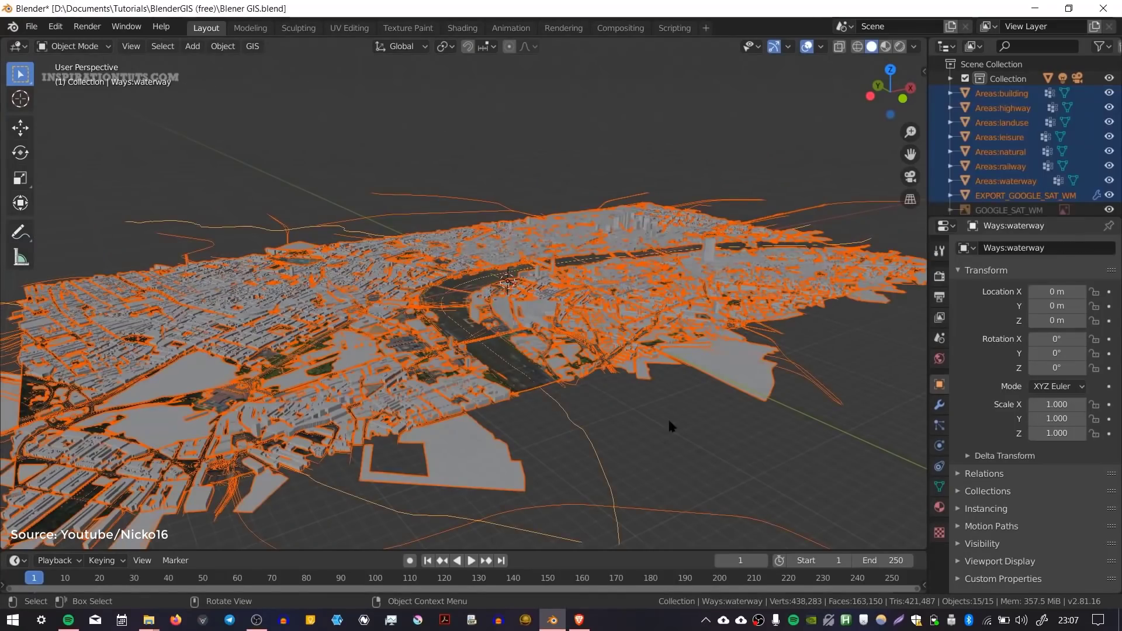
# Step: Select the Areas building, highway, landuse, leisure and natural layers, orbiting into the streets
pyautogui.click(1009, 95)
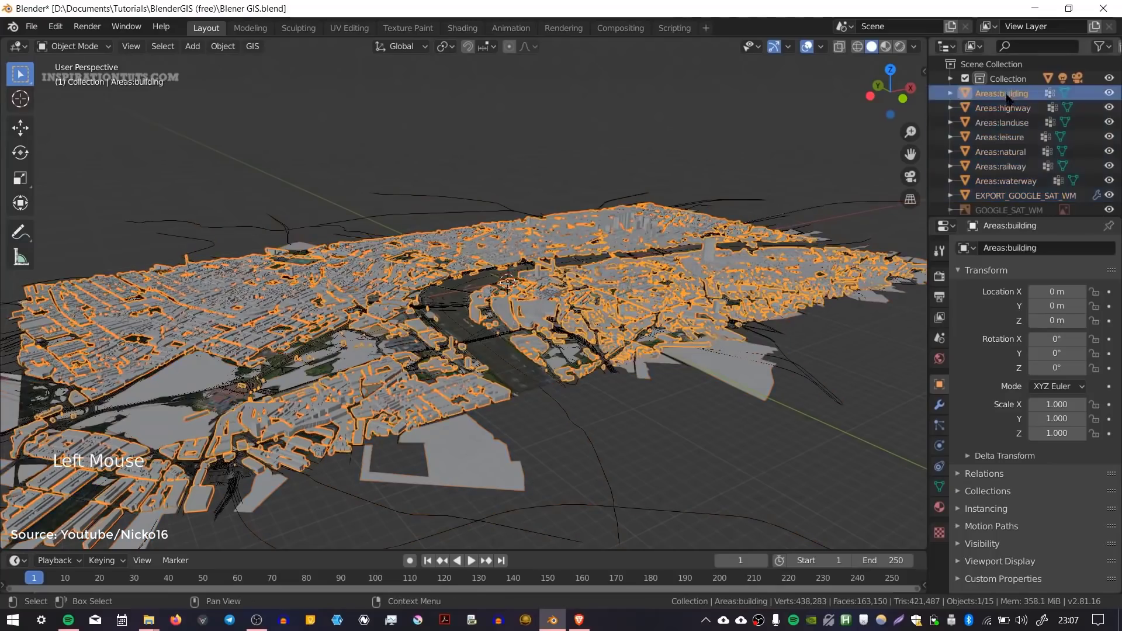
pyautogui.click(1010, 109)
pyautogui.click(1003, 124)
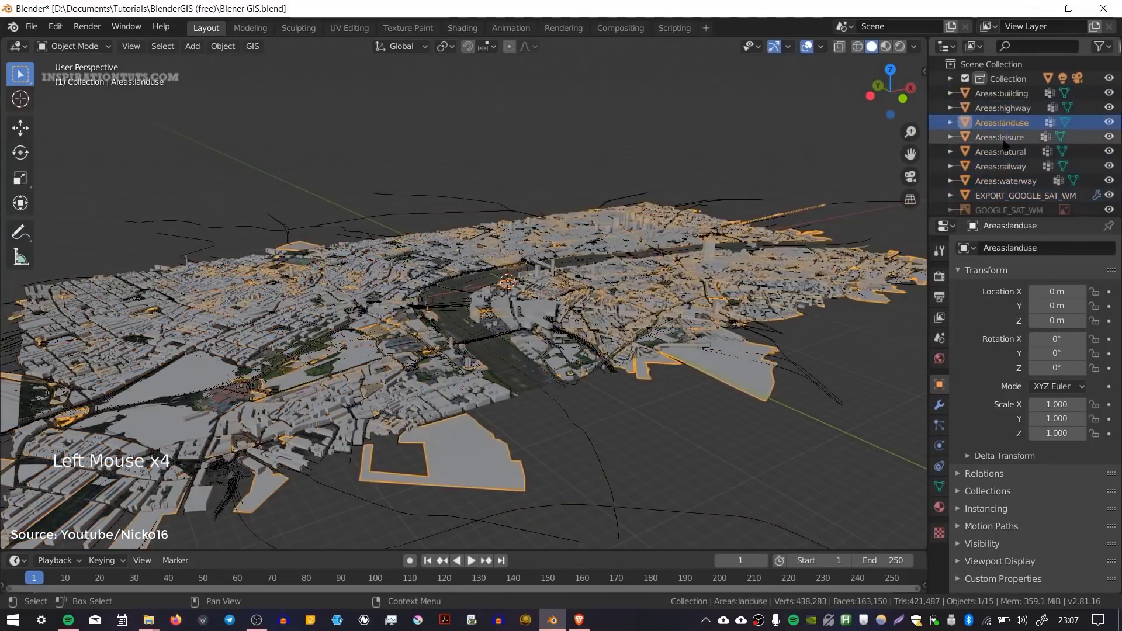
pyautogui.click(1003, 139)
pyautogui.click(1001, 153)
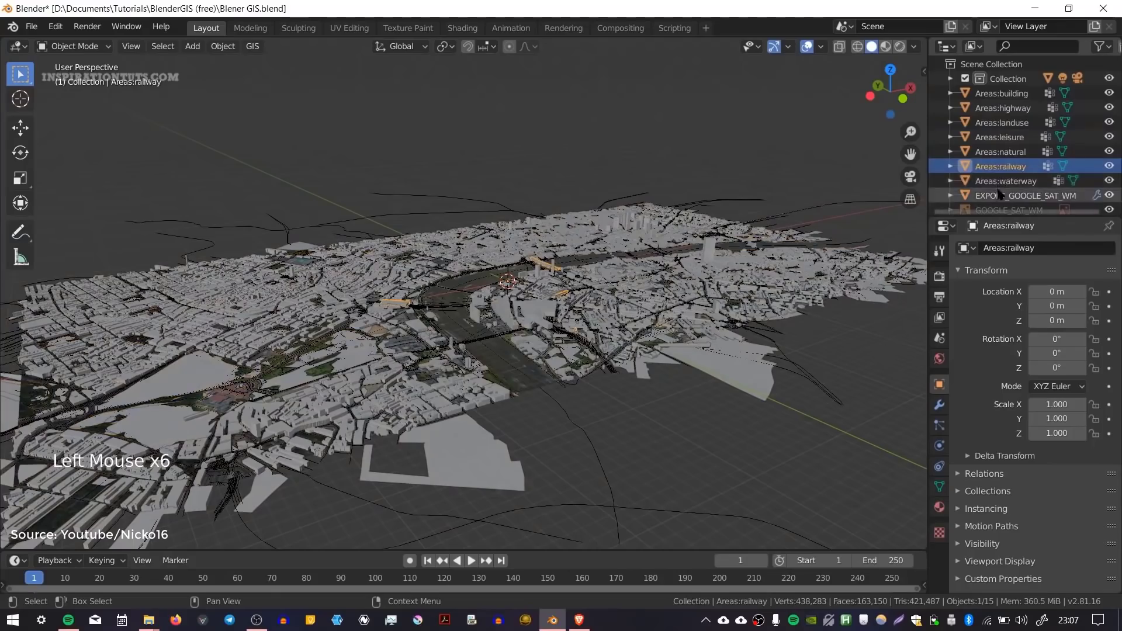
pyautogui.moveTo(561, 338); pyautogui.dragTo(867, 285, button='middle')
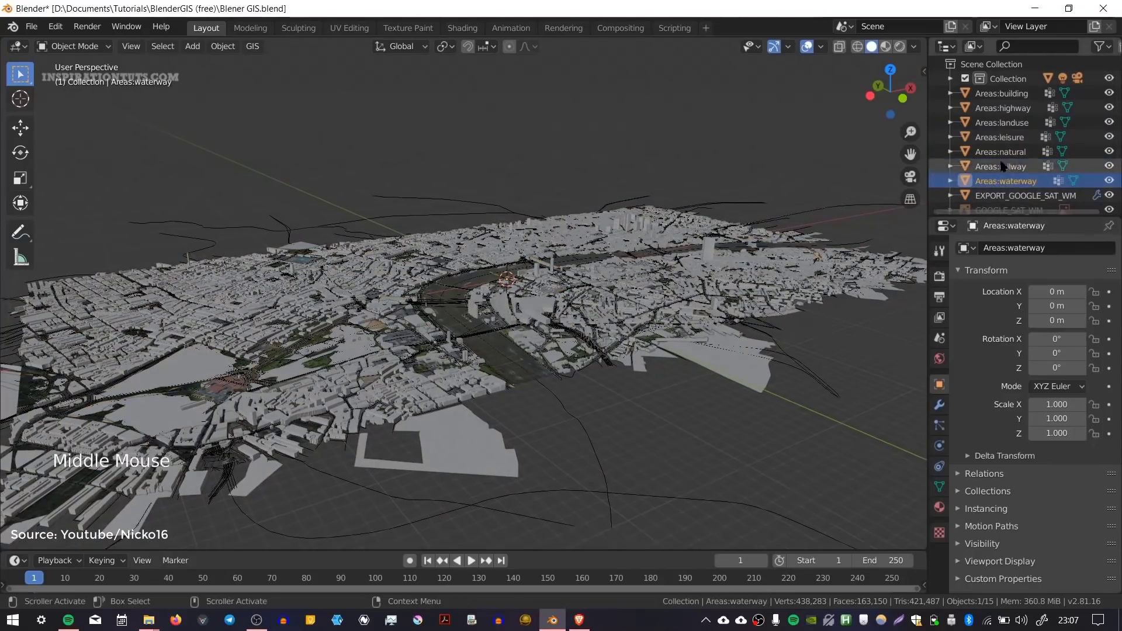
pyautogui.click(434, 460)
pyautogui.moveTo(434, 460); pyautogui.dragTo(594, 278, button='middle')
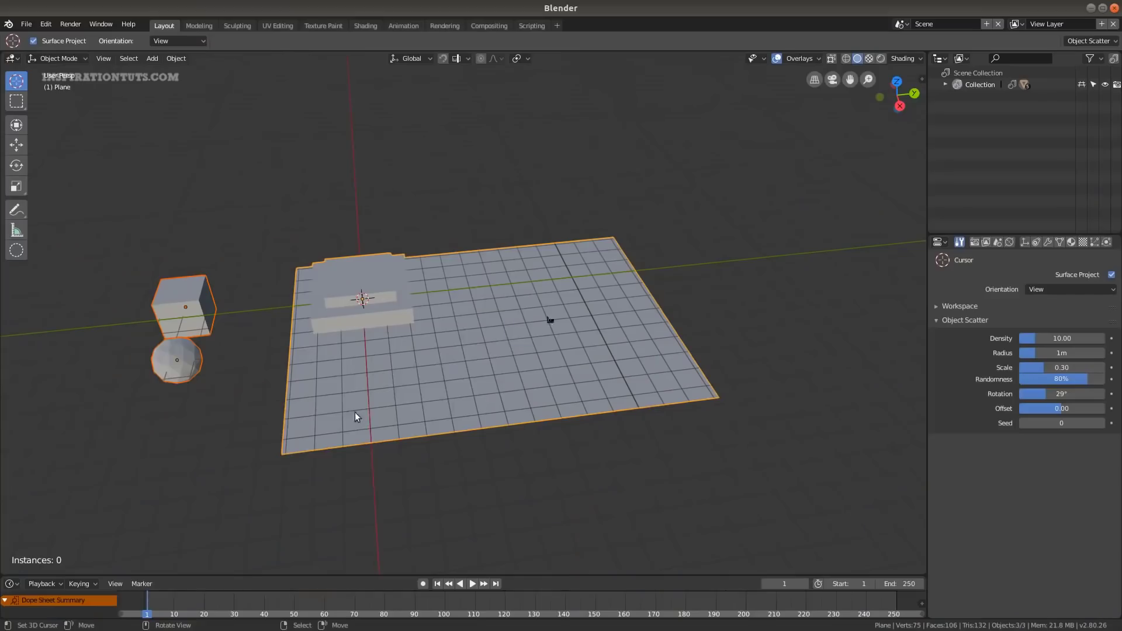
# Step: Paint S-shaped test scatter strokes on the plane, delete them, then view the scatter from low
pyautogui.moveTo(356, 412)
pyautogui.mouseDown()
pyautogui.moveTo(615, 346)
pyautogui.moveTo(563, 263)
pyautogui.mouseUp()
pyautogui.moveTo(563, 263)
pyautogui.mouseDown(button='middle')
pyautogui.moveTo(481, 383)
pyautogui.moveTo(310, 333)
pyautogui.mouseUp(button='middle')
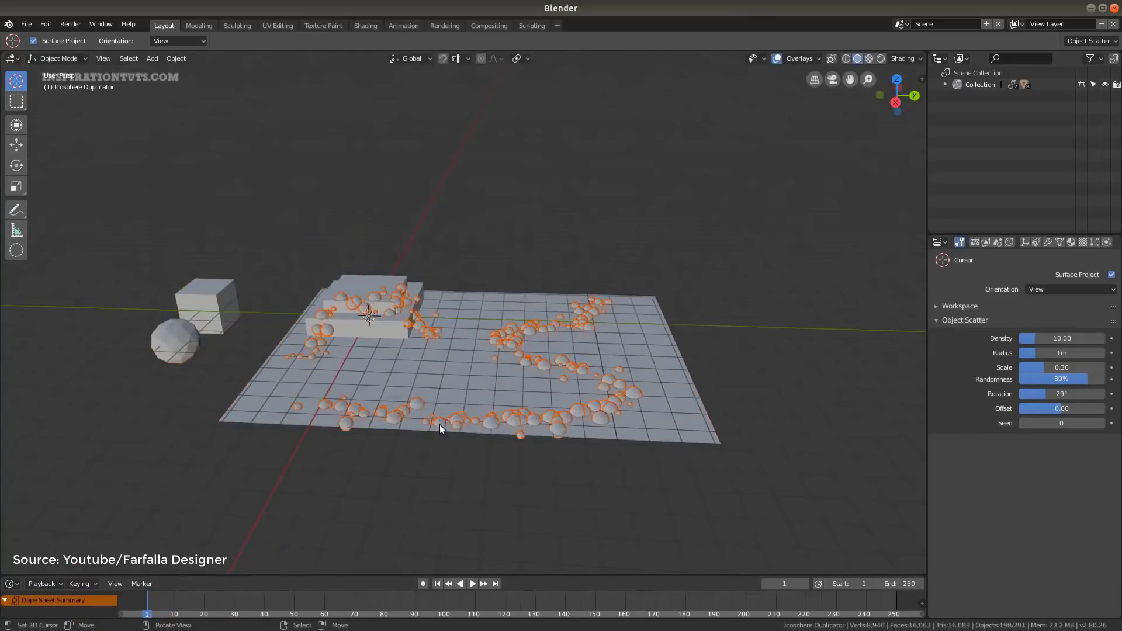
pyautogui.press('Delete')
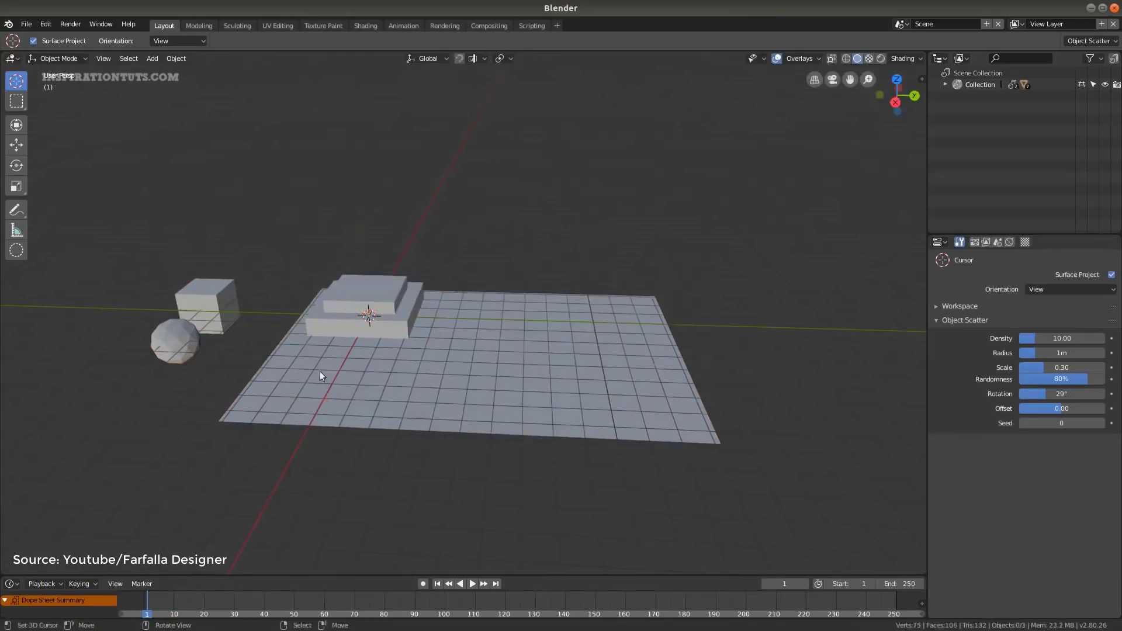
pyautogui.press('F3')
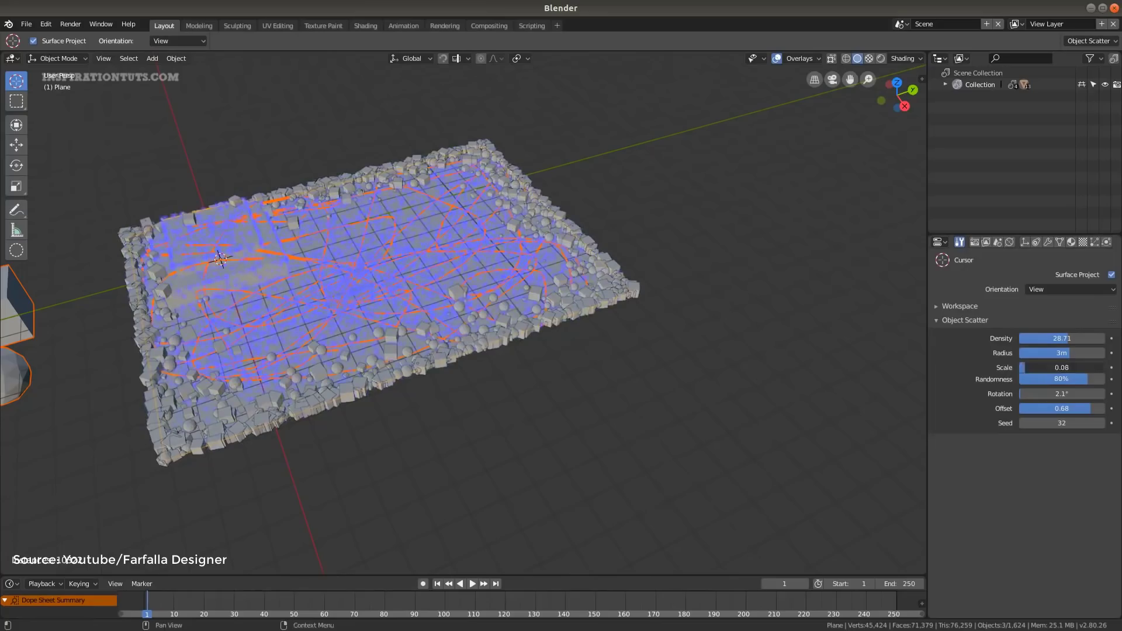
pyautogui.moveTo(606, 246); pyautogui.dragTo(376, 323, button='middle')
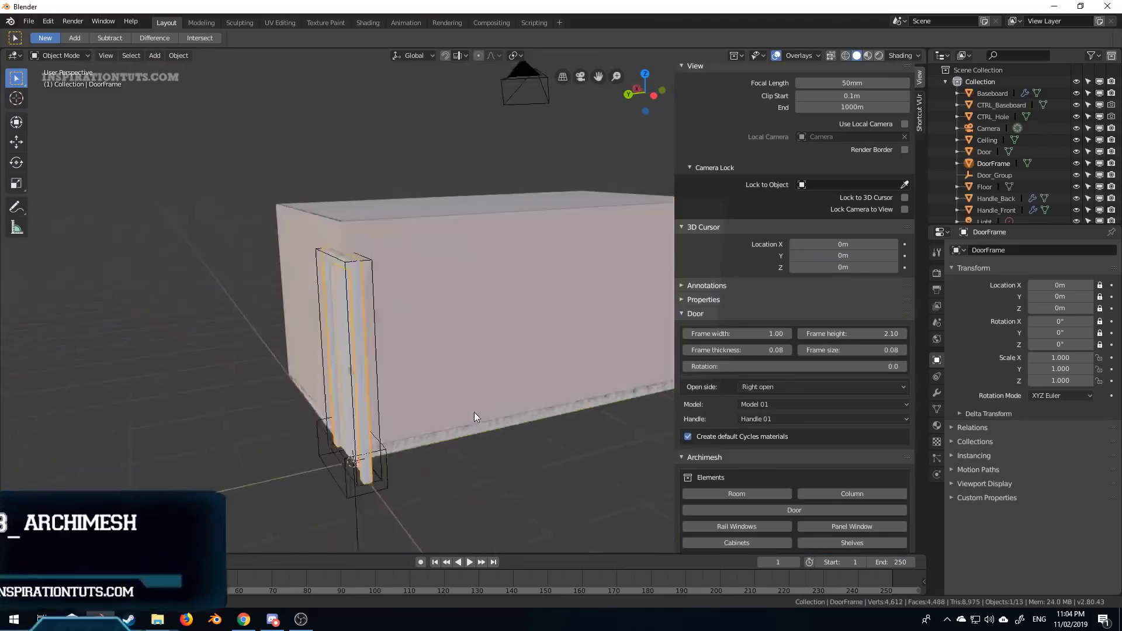
# Step: Slide the door along the wall on Y and cut its opening through the walls
pyautogui.moveTo(474, 412); pyautogui.dragTo(448, 411, button='middle')
pyautogui.press('g')
pyautogui.press('y')
pyautogui.click(493, 379)
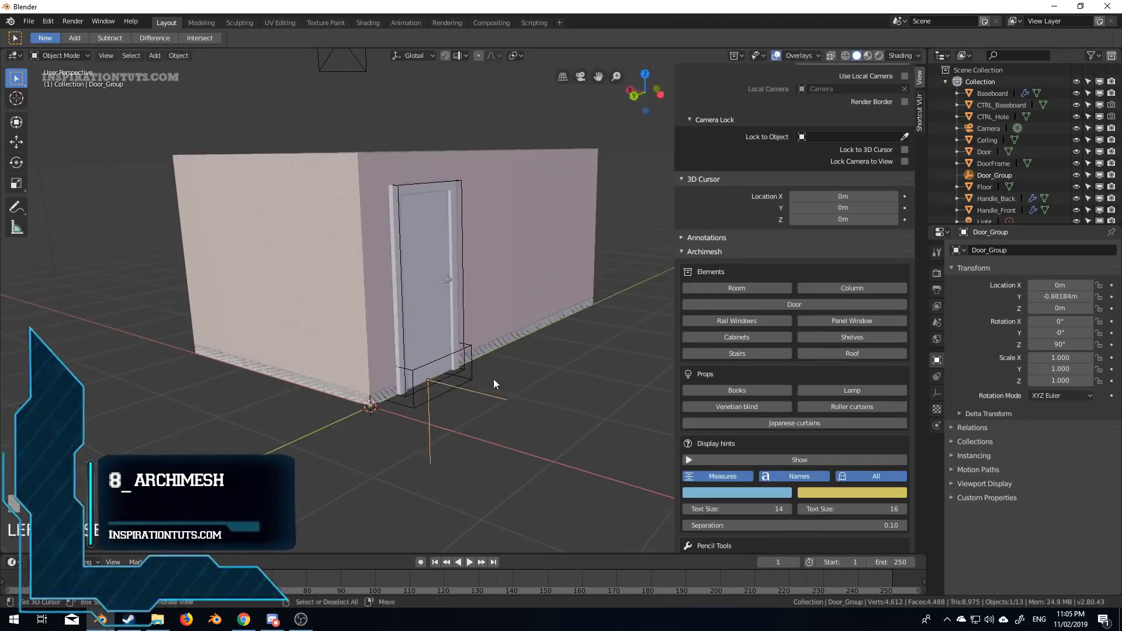
pyautogui.moveTo(493, 378); pyautogui.dragTo(484, 369, button='middle')
pyautogui.scroll(3, 484, 369)
pyautogui.moveTo(518, 428); pyautogui.dragTo(485, 366, button='middle')
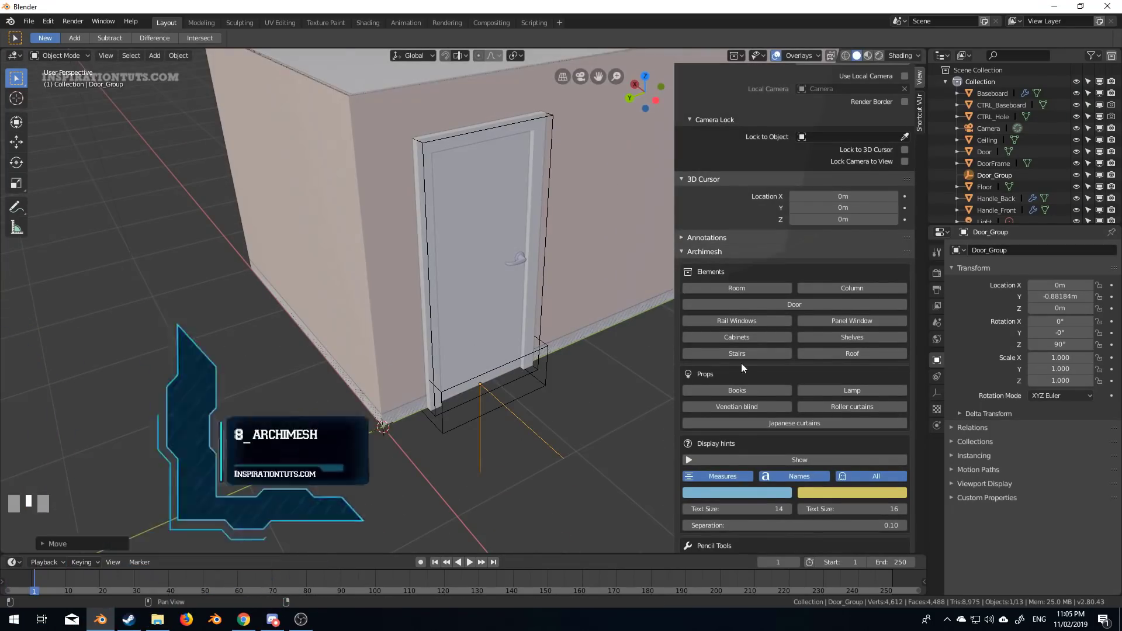
pyautogui.scroll(-2, 741, 363)
pyautogui.rightClick(631, 246)
pyautogui.scroll(-5, 759, 361)
pyautogui.click(756, 311)
pyautogui.moveTo(584, 316); pyautogui.dragTo(468, 416, button='middle')
# Step: Remove the baseboard piece running across the doorway
pyautogui.rightClick(467, 310)
pyautogui.press('Tab')
pyautogui.click(582, 395)
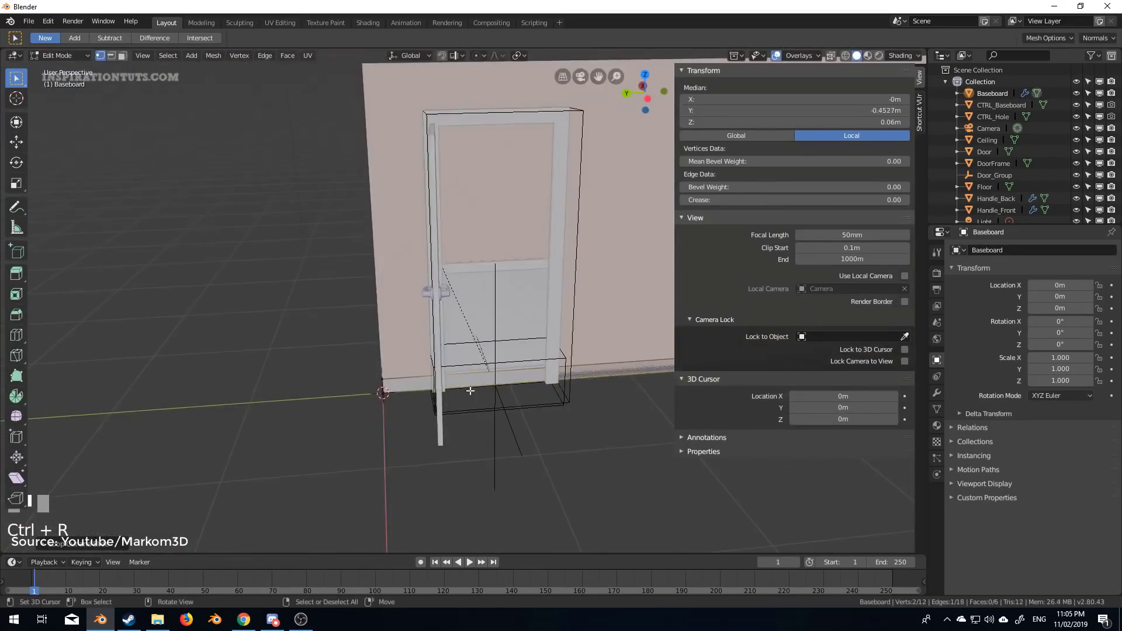
pyautogui.press('Delete')
pyautogui.moveTo(496, 401); pyautogui.dragTo(526, 351, button='middle')
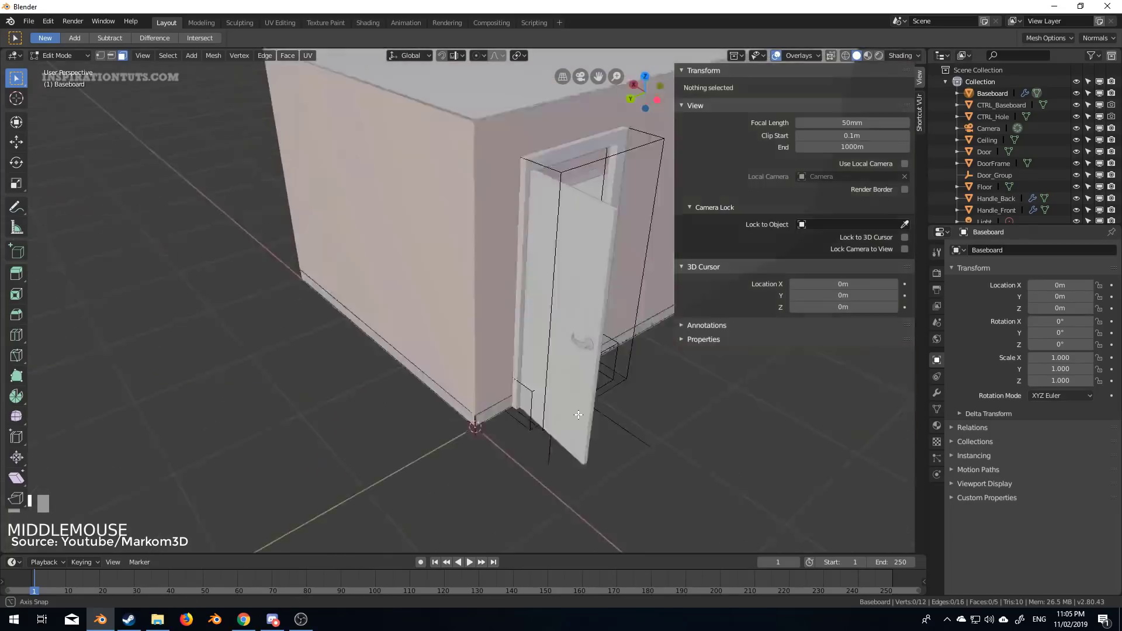
pyautogui.scroll(-5, 773, 511)
# Step: Add a large three-pane panel window to the room
pyautogui.click(852, 382)
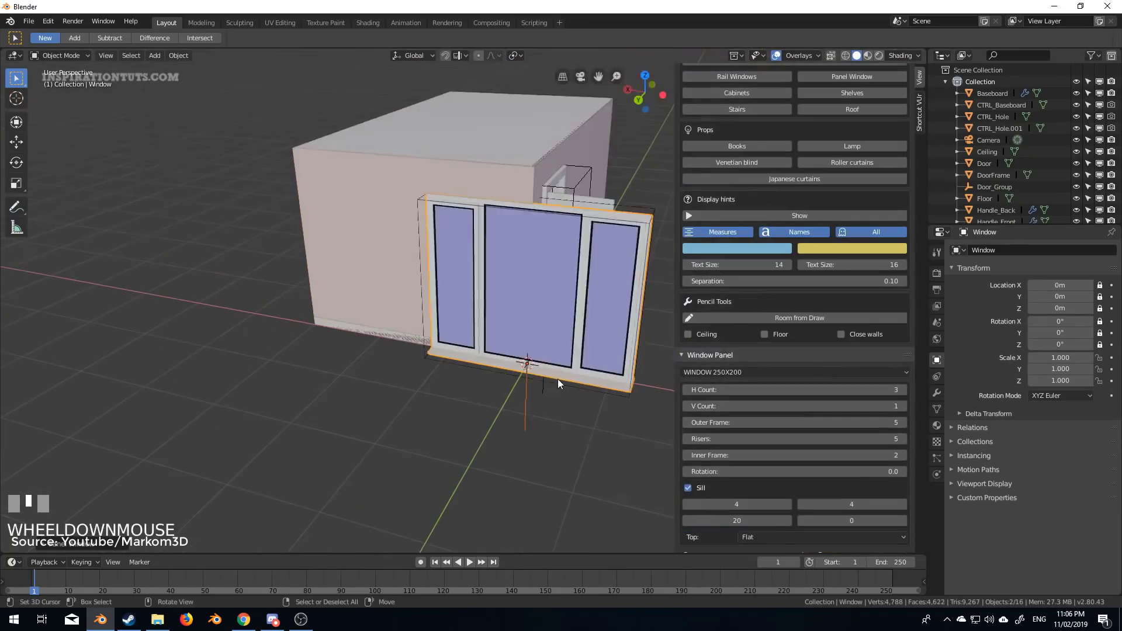
pyautogui.scroll(-5, 742, 483)
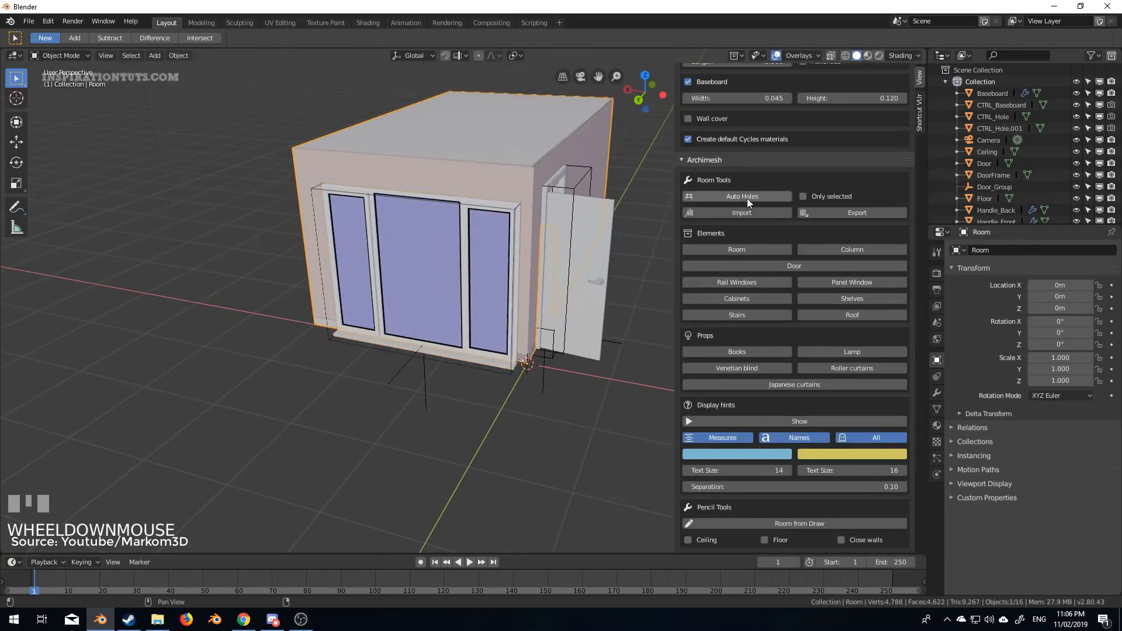
pyautogui.moveTo(497, 374); pyautogui.dragTo(544, 362, button='middle')
pyautogui.click(530, 358)
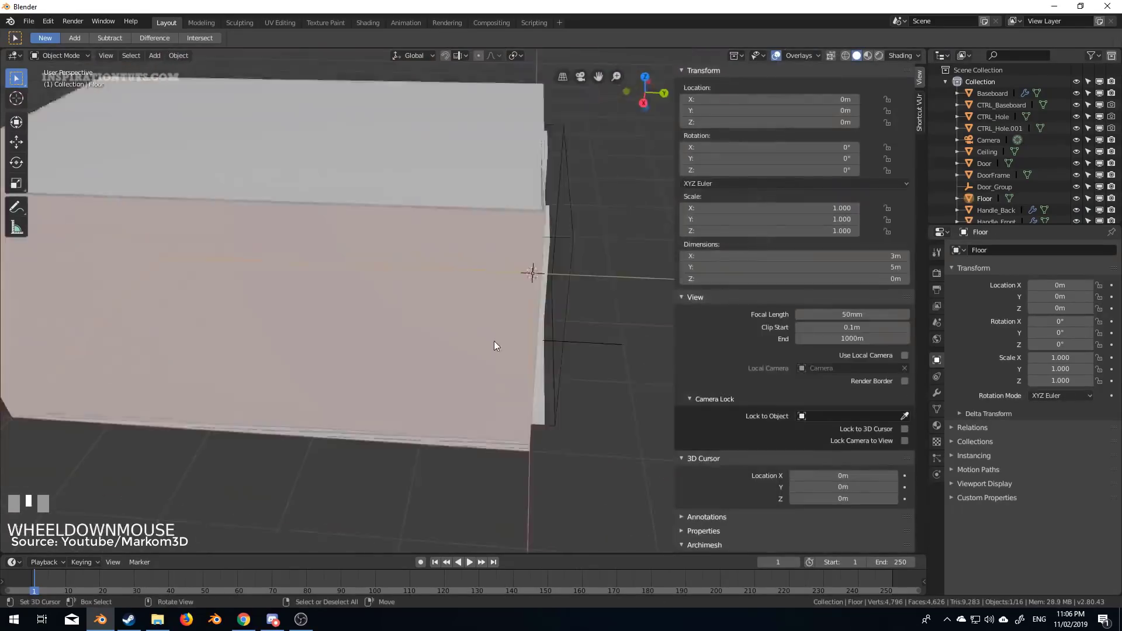
pyautogui.scroll(-5, 531, 271)
pyautogui.scroll(-5, 754, 452)
# Step: Position the smaller side window along the wall
pyautogui.rightClick(445, 386)
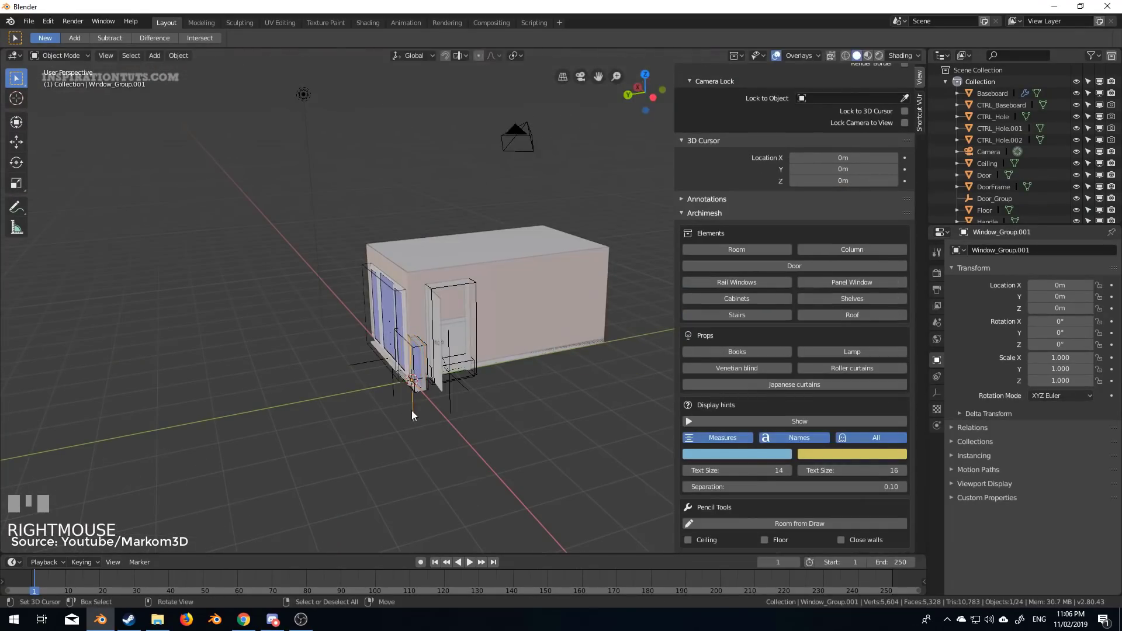
pyautogui.moveTo(411, 410); pyautogui.dragTo(535, 412, button='middle')
pyautogui.scroll(5, 535, 412)
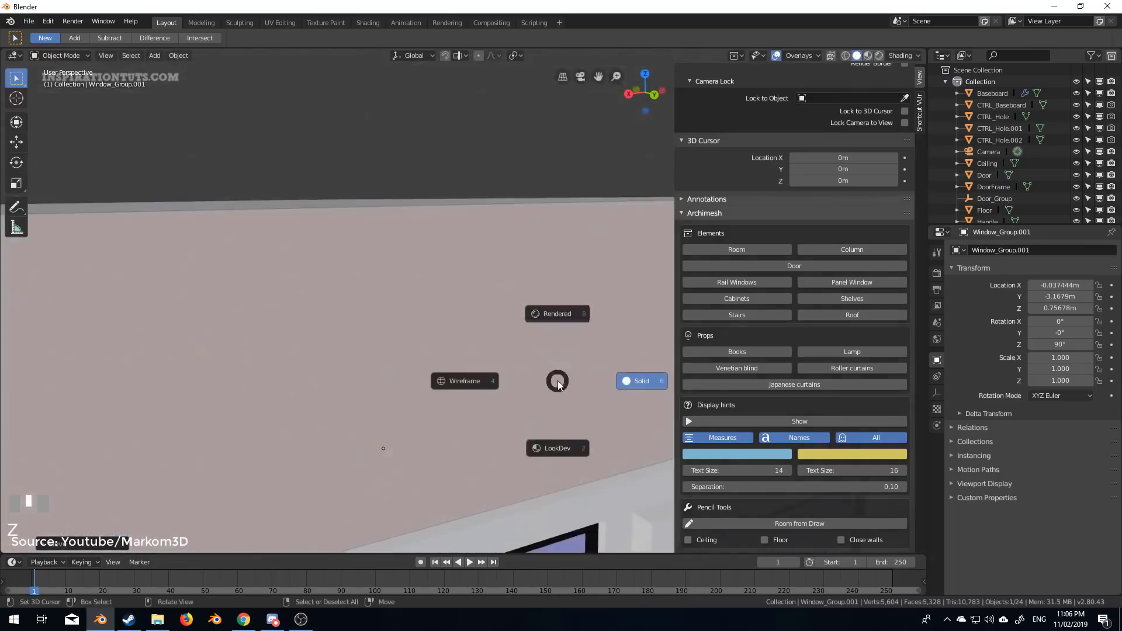
pyautogui.moveTo(556, 382); pyautogui.dragTo(463, 220, button='middle')
pyautogui.scroll(-3, 678, 468)
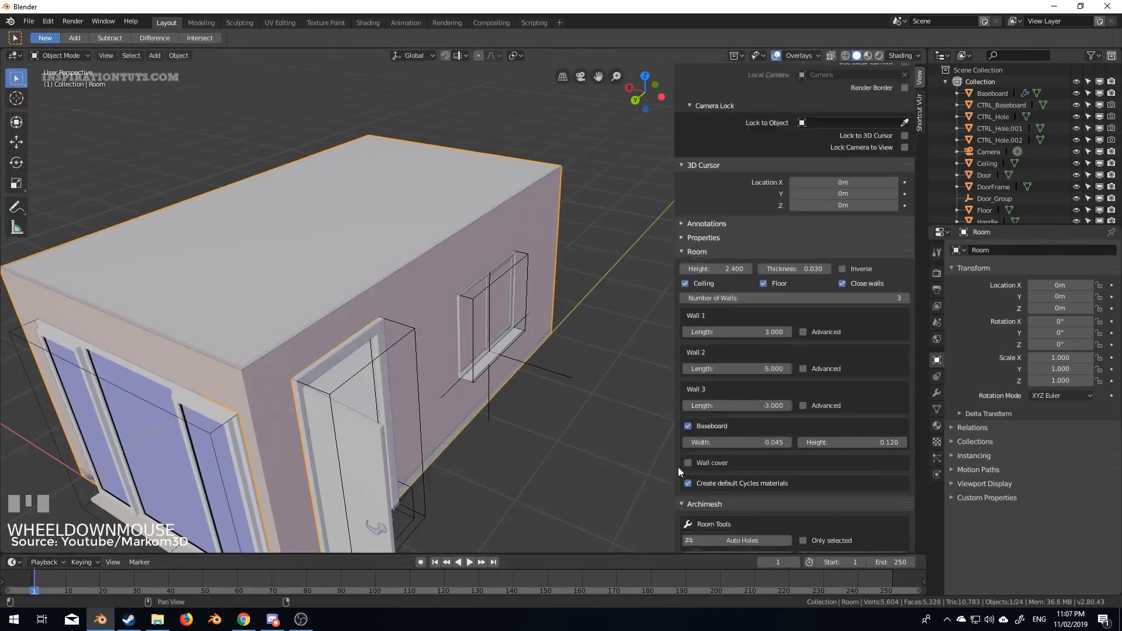
pyautogui.scroll(-5, 714, 363)
pyautogui.scroll(4, 515, 350)
pyautogui.rightClick(526, 351)
pyautogui.moveTo(526, 350); pyautogui.dragTo(445, 452, button='middle')
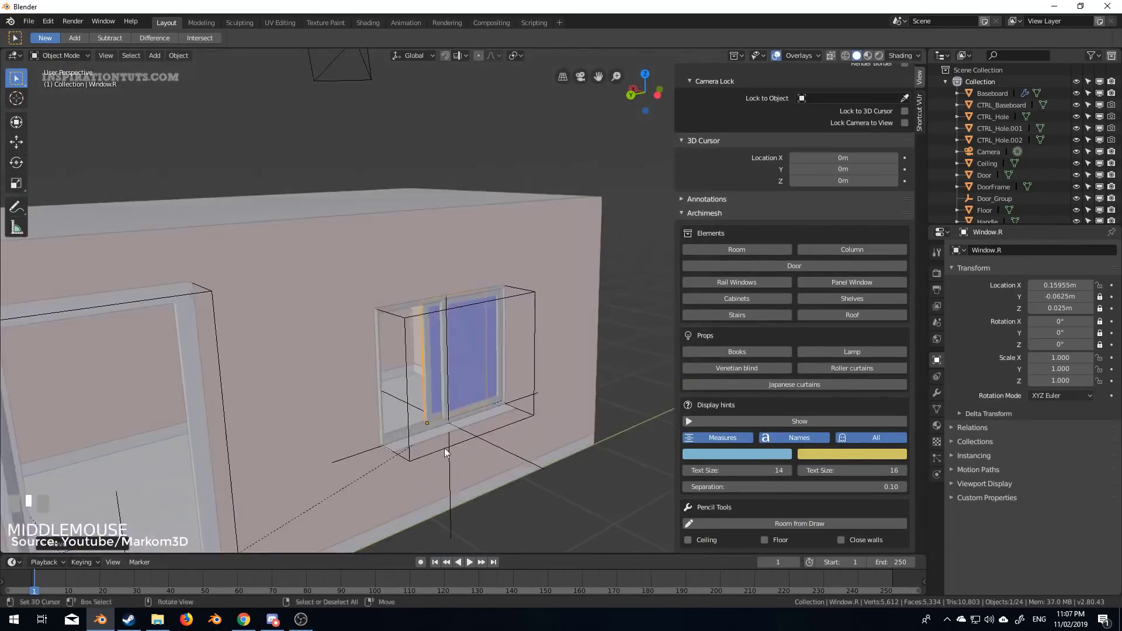
pyautogui.scroll(-4, 605, 364)
pyautogui.scroll(-2, 607, 485)
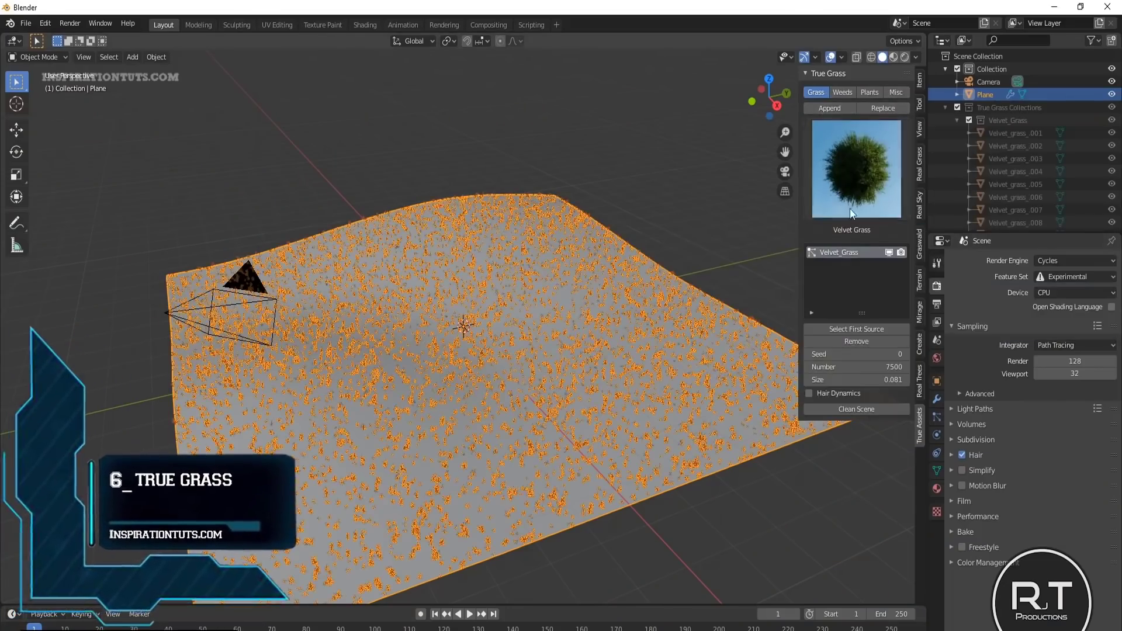
# Step: Add Flatweed and taller Periwinkle plants to the grassy plane
pyautogui.click(842, 92)
pyautogui.click(841, 170)
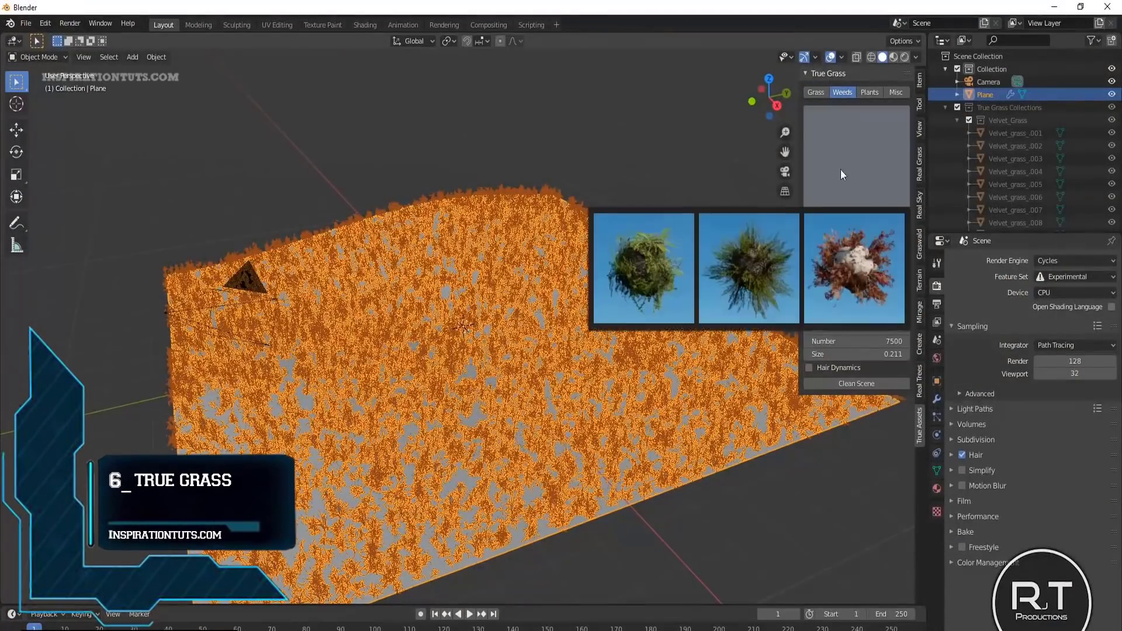
pyautogui.click(835, 310)
pyautogui.click(830, 109)
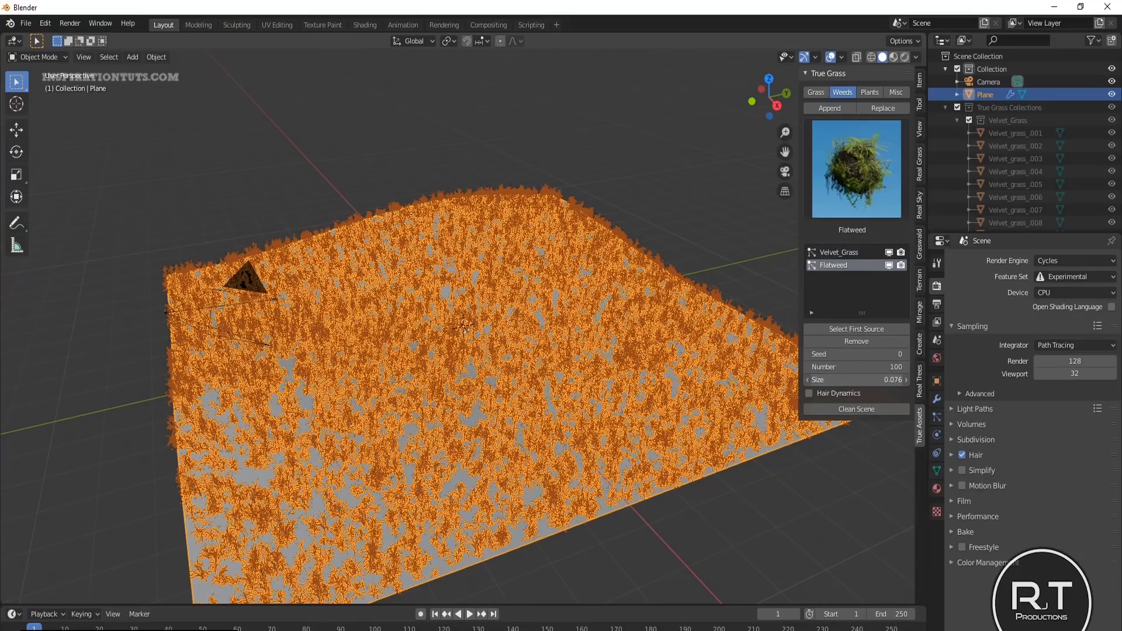
pyautogui.click(869, 92)
pyautogui.click(856, 170)
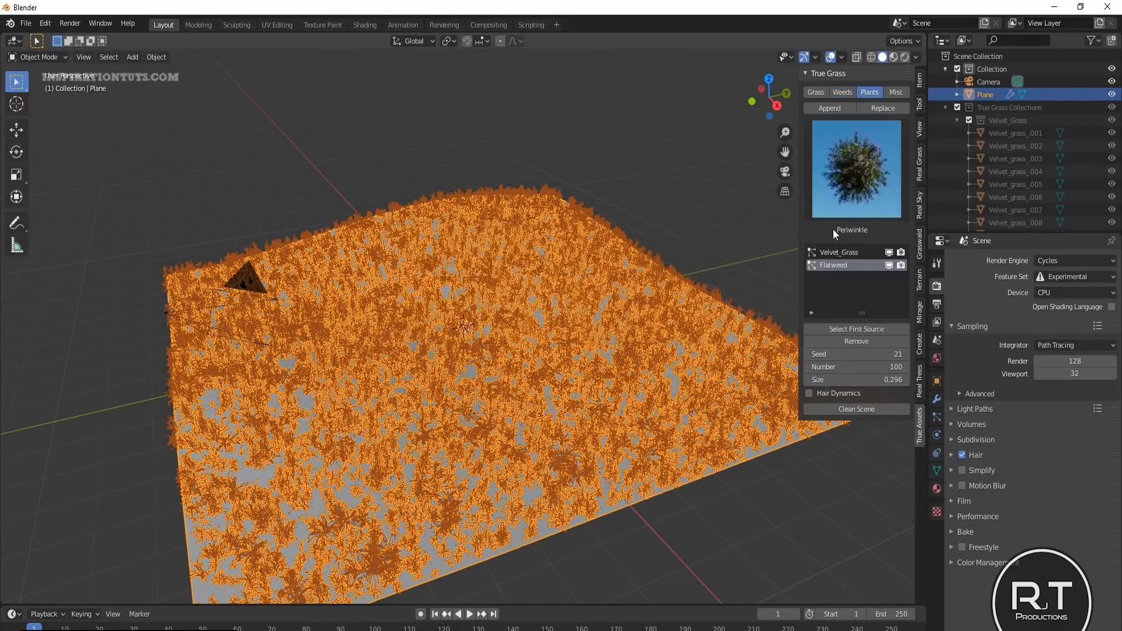
pyautogui.moveTo(856, 379); pyautogui.dragTo(900, 379)
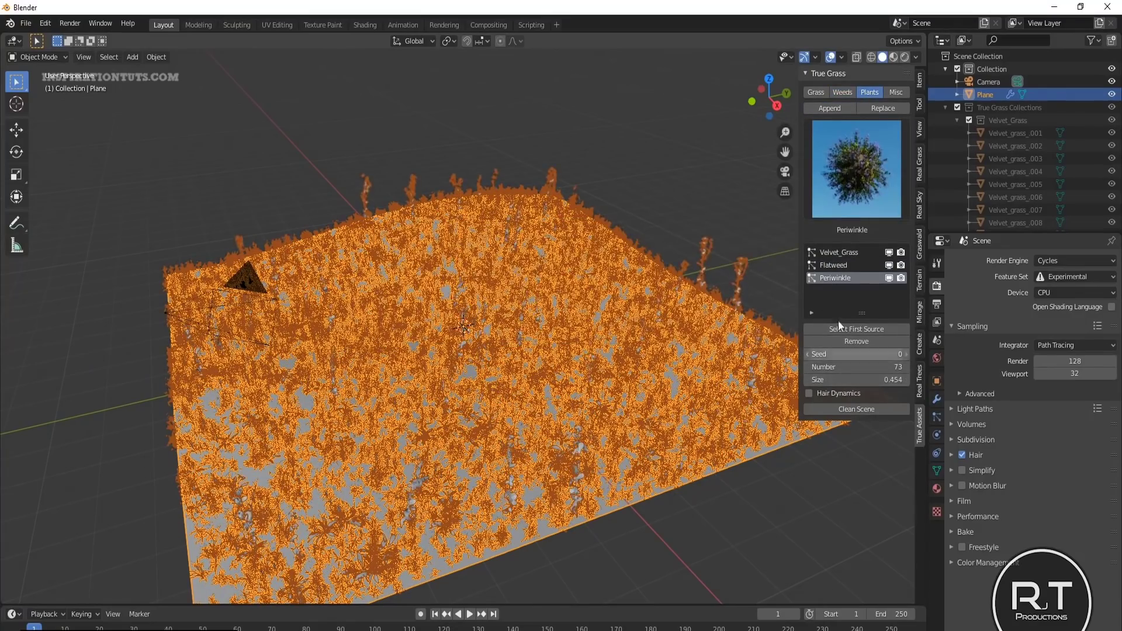
# Step: Add Debris Type 1 enlarged to size 1.860, then preview the scene fully rendered
pyautogui.click(896, 92)
pyautogui.click(844, 174)
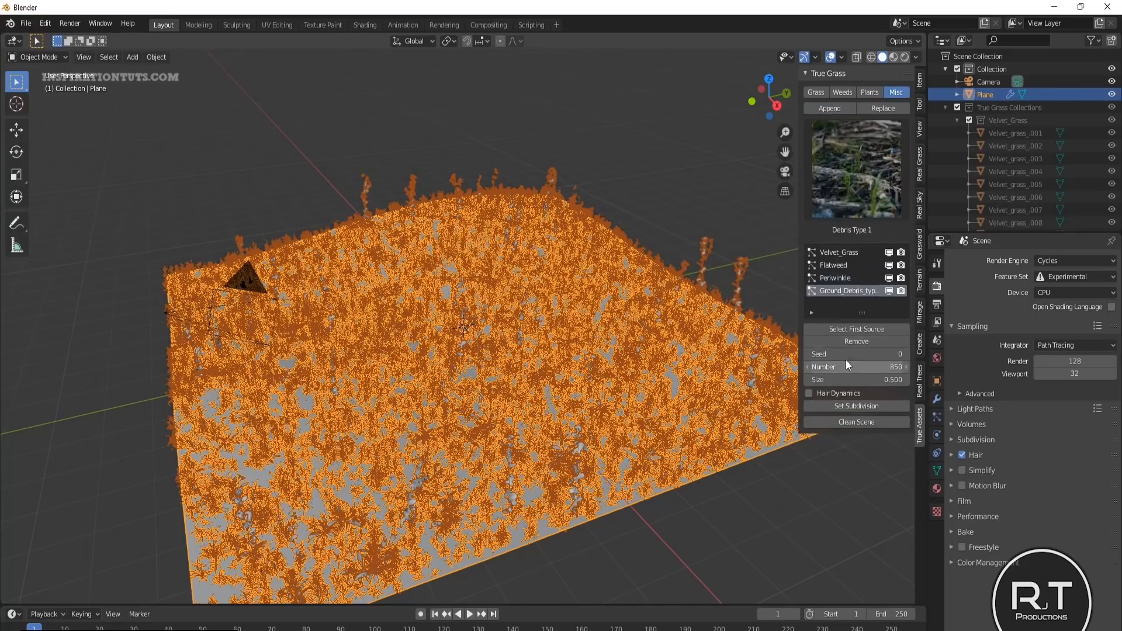
pyautogui.moveTo(844, 380); pyautogui.dragTo(911, 379)
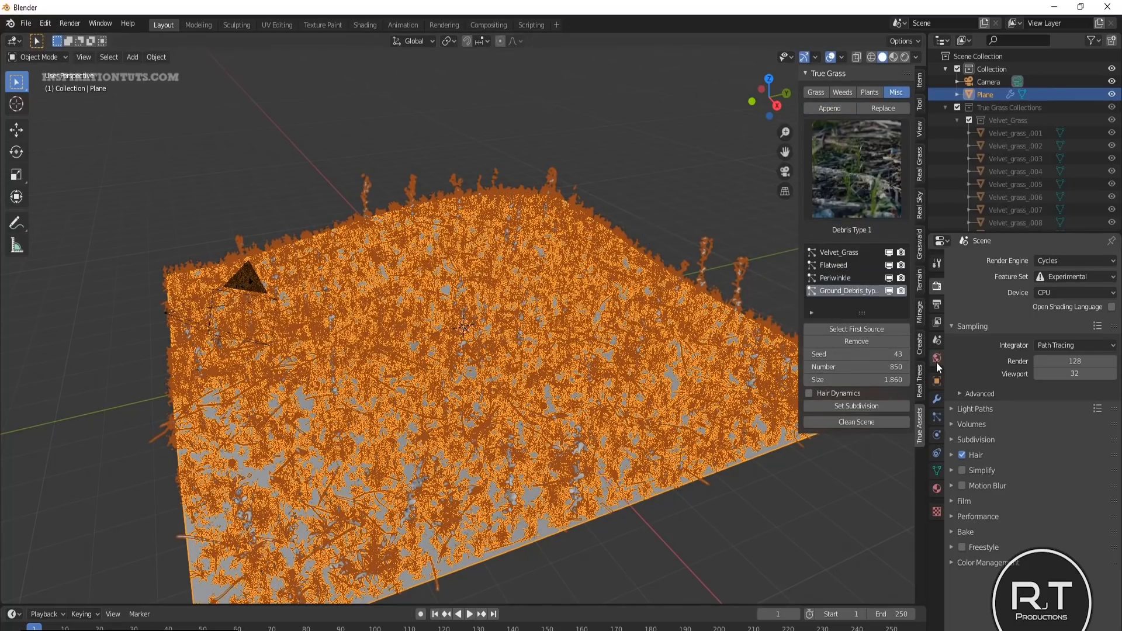
pyautogui.click(937, 488)
pyautogui.click(1011, 302)
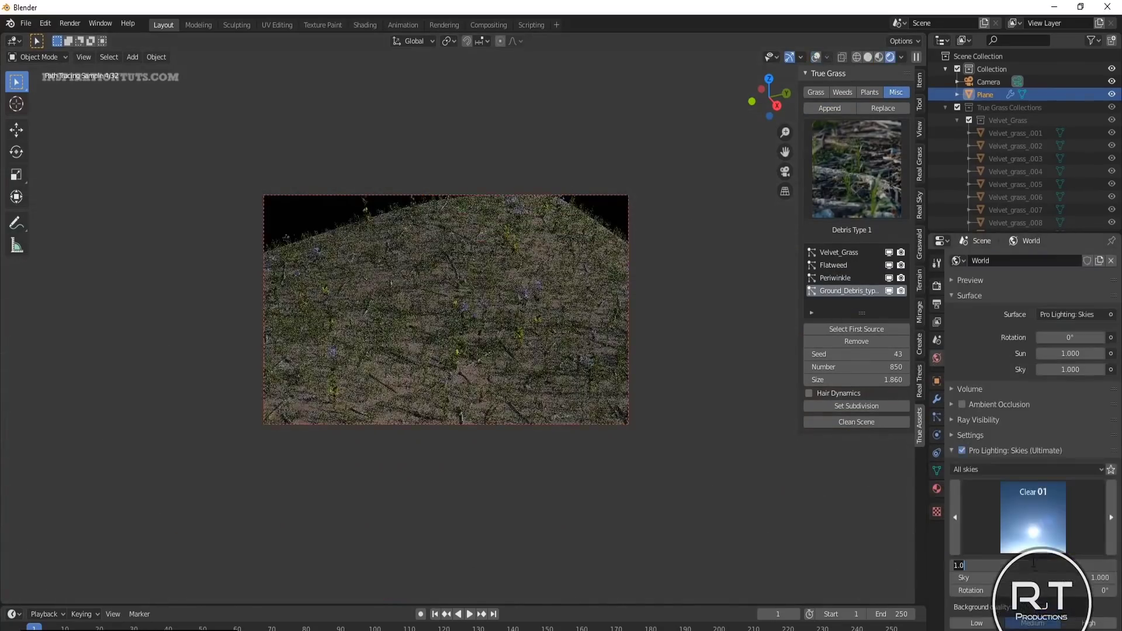
# Step: Raise the Velvet_Grass count to 20000 and rotate the sky lighting
pyautogui.doubleClick(858, 367)
pyautogui.write('20000')
pyautogui.press('Return')
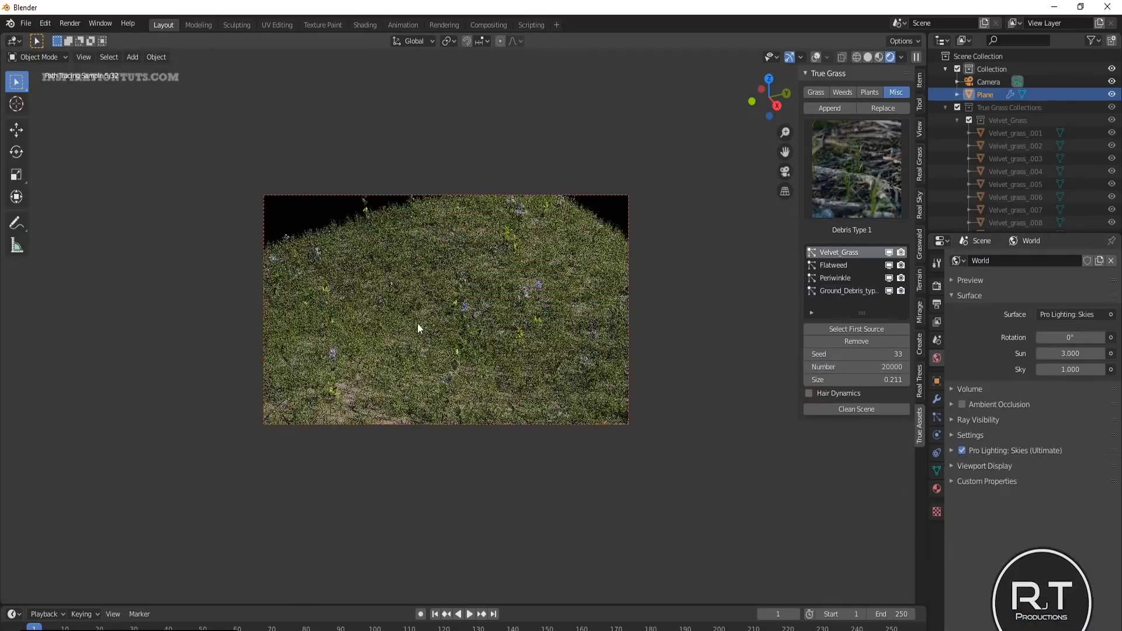
pyautogui.moveTo(417, 322); pyautogui.dragTo(552, 304, button='middle')
pyautogui.moveTo(1052, 338)
pyautogui.mouseDown()
pyautogui.moveTo(1074, 333)
pyautogui.moveTo(1052, 334)
pyautogui.mouseUp()
# Step: Add Myricaria, Amaryllis and Red Fountain Grass to the meadow
pyautogui.click(843, 92)
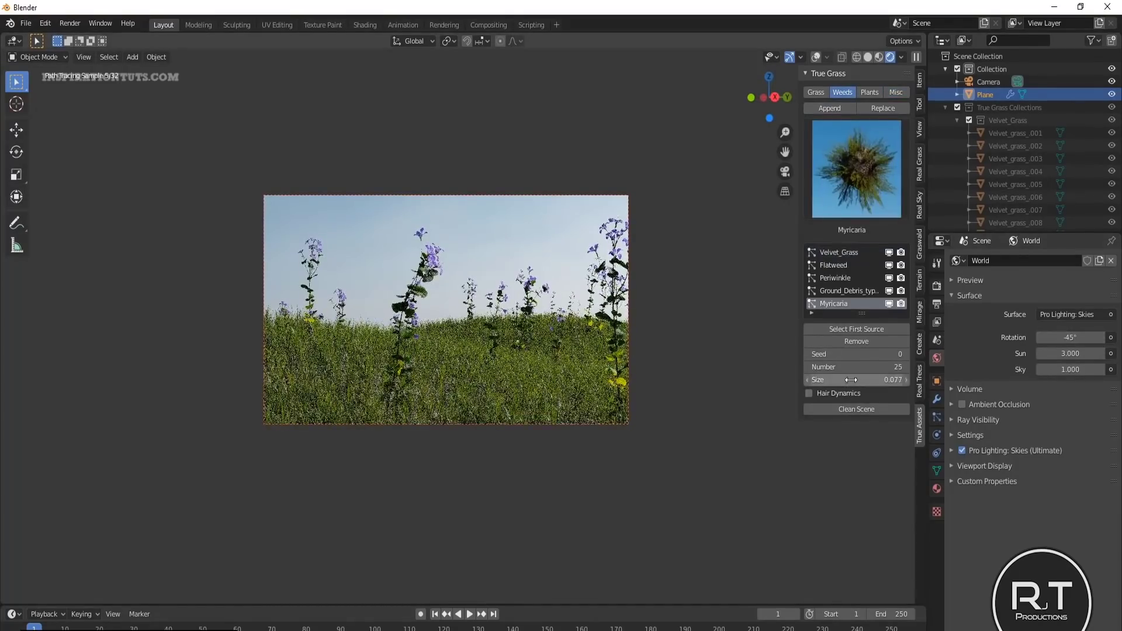
pyautogui.click(870, 92)
pyautogui.click(867, 154)
pyautogui.click(834, 107)
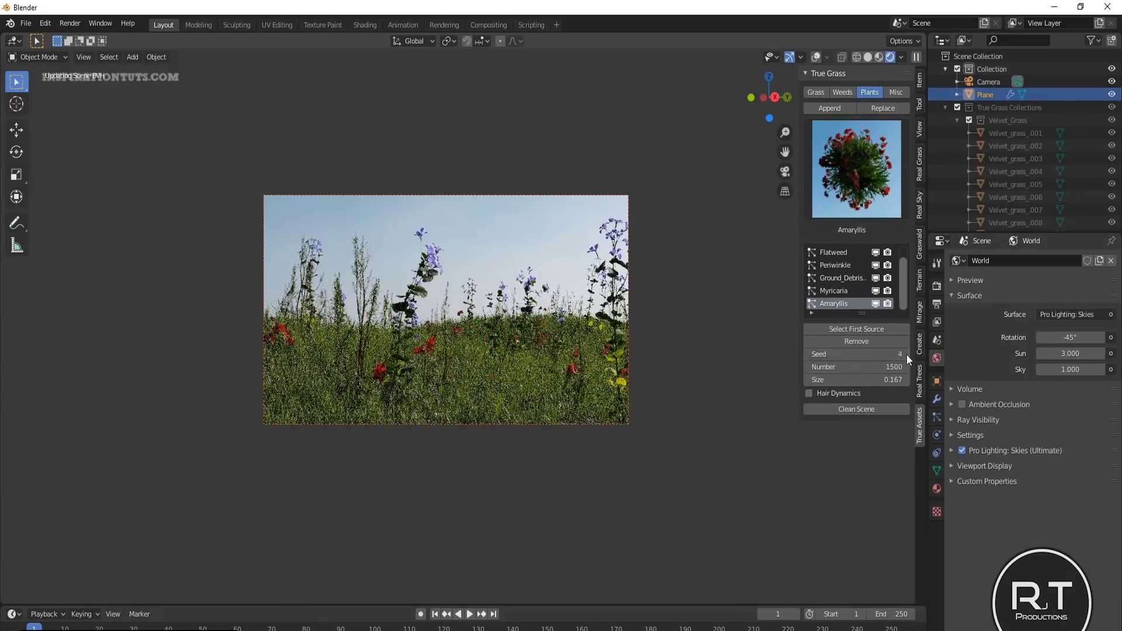
pyautogui.click(816, 93)
pyautogui.click(829, 108)
# Step: Give Red Fountain Grass count 1500 and size 0.35, then rotate the sky to -120°
pyautogui.doubleClick(860, 367)
pyautogui.write('1500')
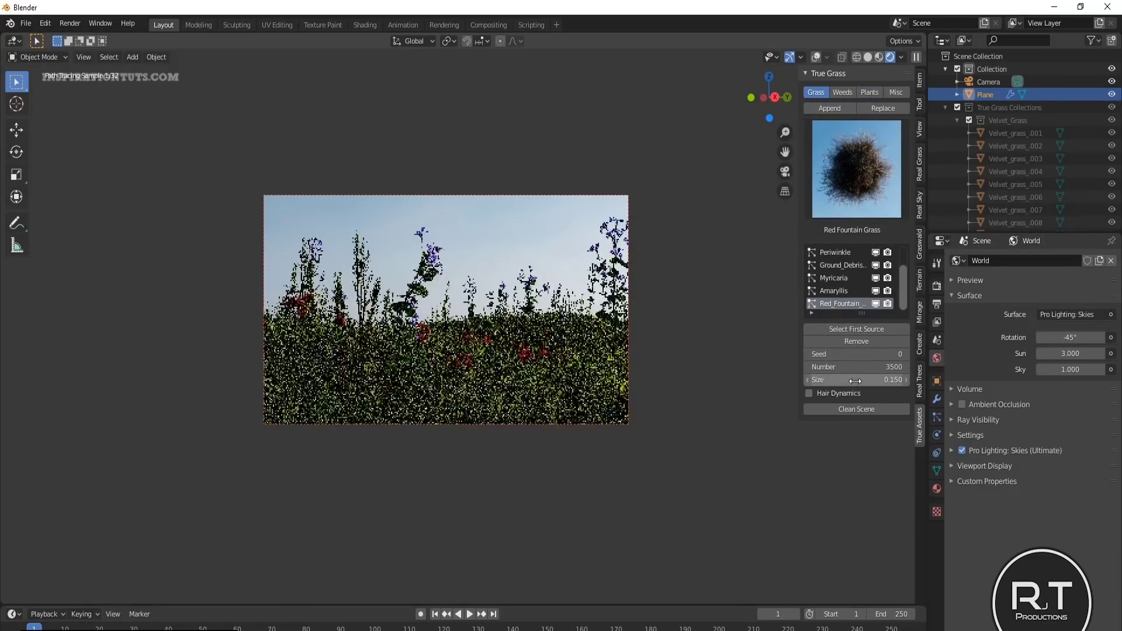
pyautogui.press('Tab')
pyautogui.write('0.35')
pyautogui.press('Return')
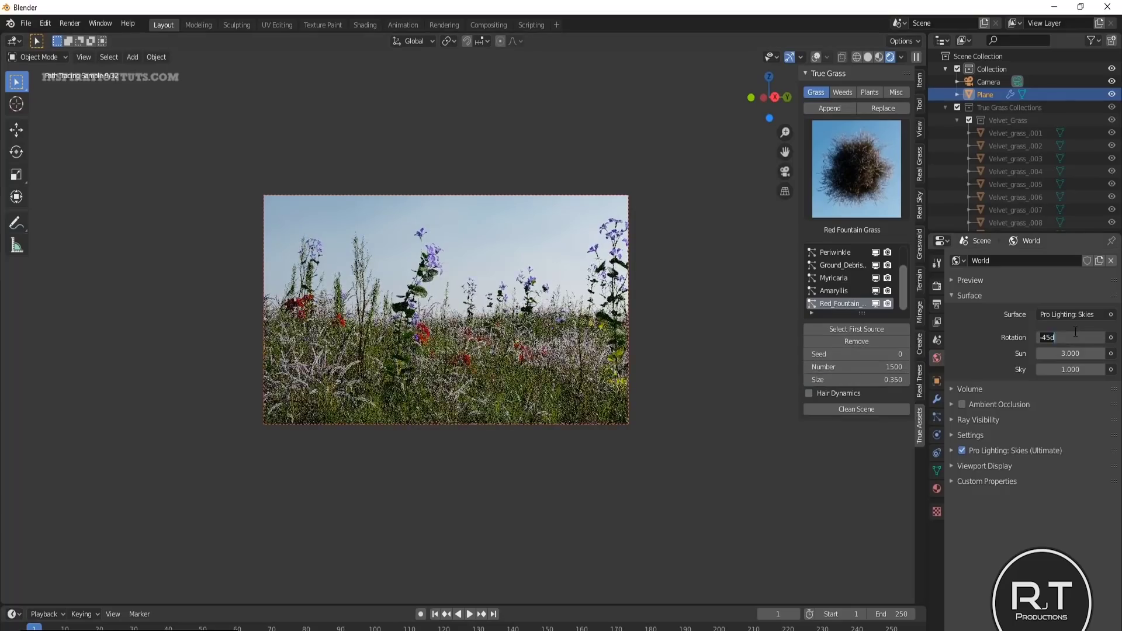
pyautogui.moveTo(1070, 337); pyautogui.dragTo(1046, 338)
# Step: Add the Red Mushroom asset from the miscellaneous presets to the meadow
pyautogui.click(896, 92)
pyautogui.click(875, 165)
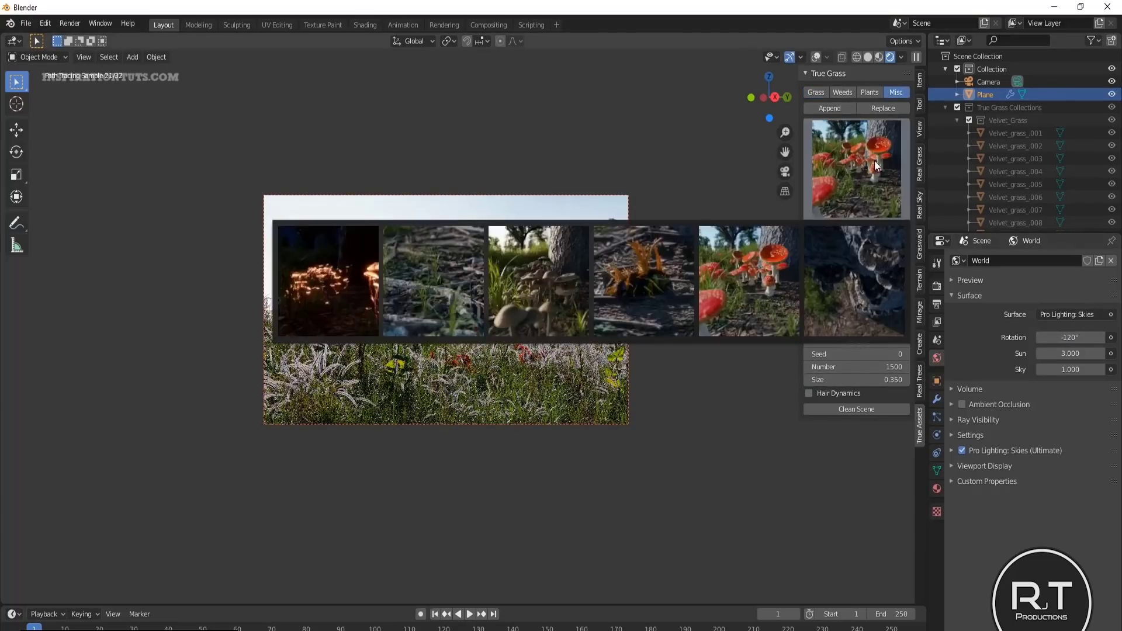
pyautogui.click(848, 277)
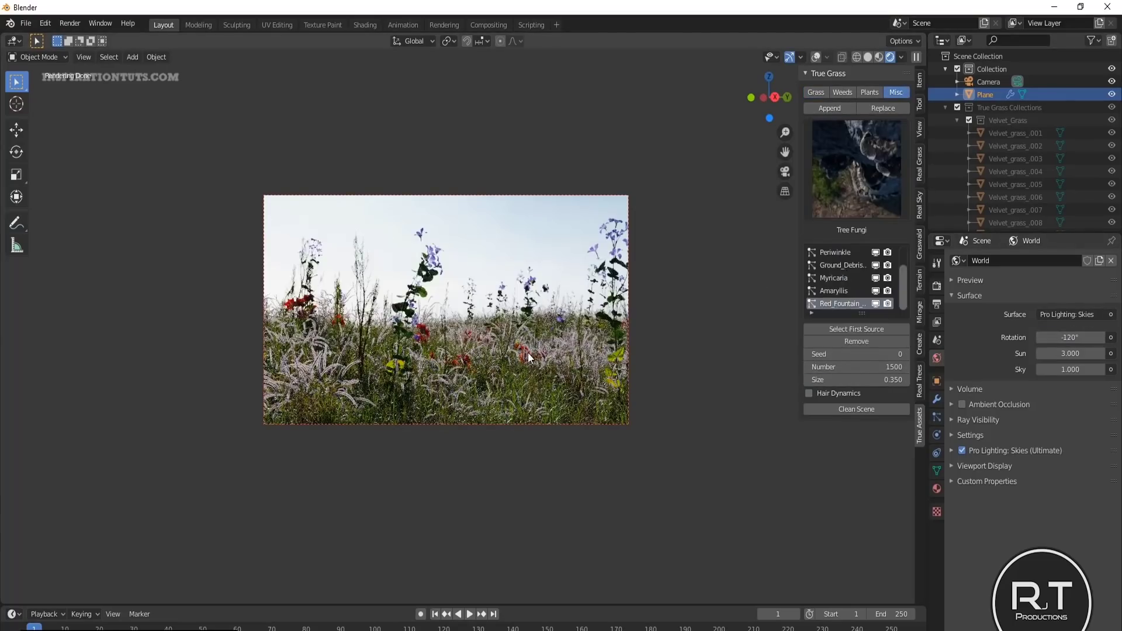
pyautogui.click(838, 108)
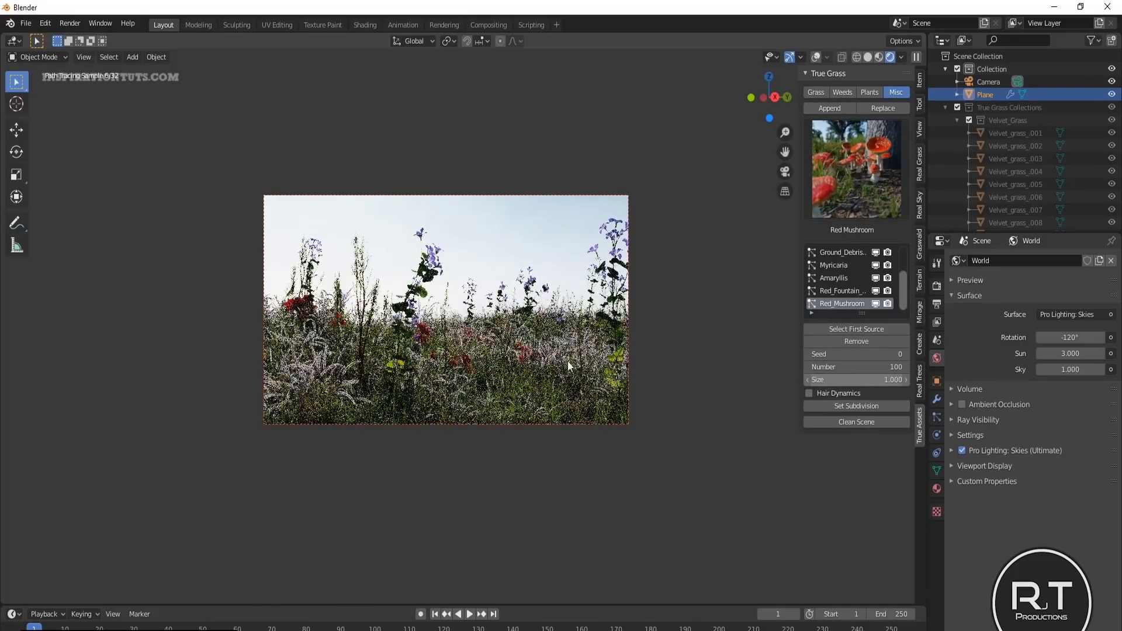
# Step: Set the mushrooms to count 500, size 0.5 and seed 2, then review an earlier layer
pyautogui.click(886, 368)
pyautogui.write('500')
pyautogui.press('Tab')
pyautogui.write('0.5')
pyautogui.press('Return')
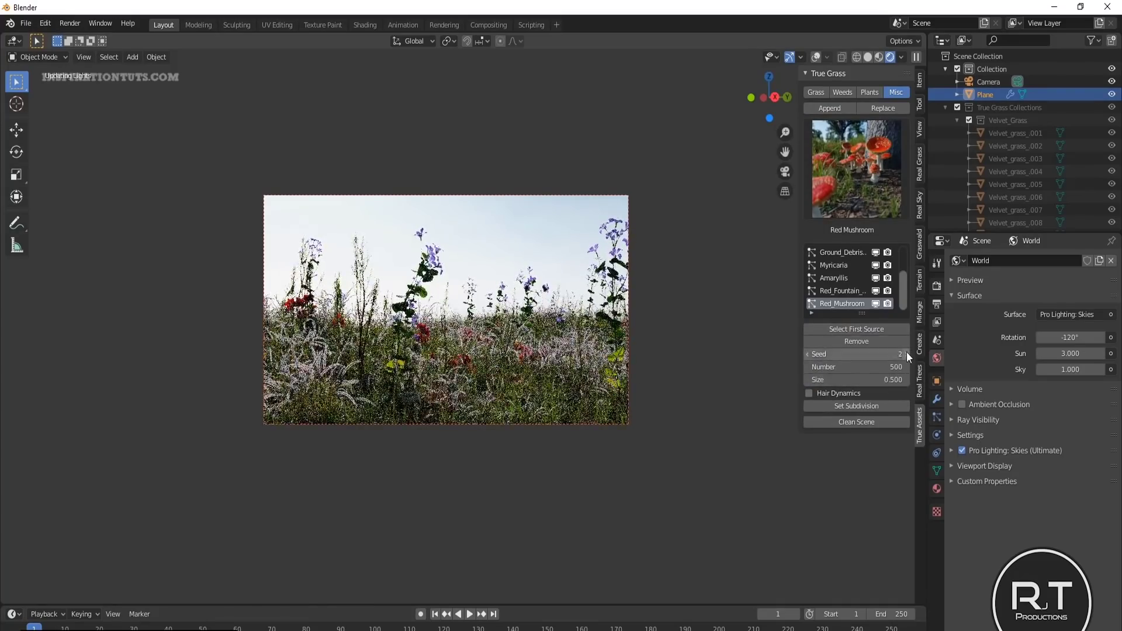
pyautogui.click(906, 352)
pyautogui.click(906, 352)
pyautogui.scroll(3, 843, 274)
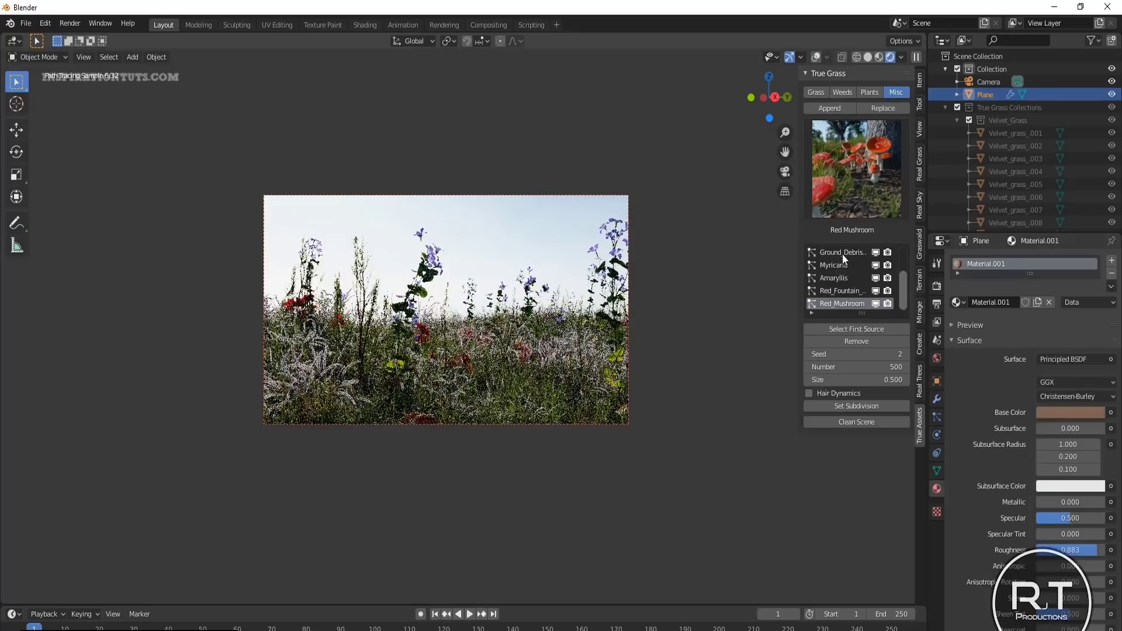
pyautogui.click(843, 253)
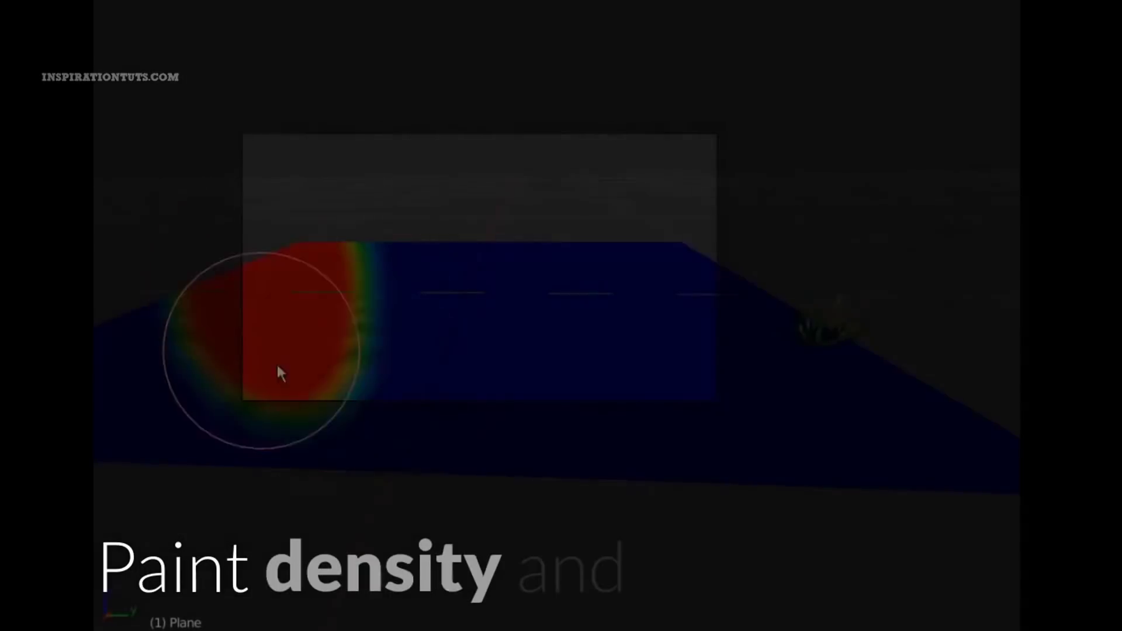
# Step: Paint grass density across the plane, with lower values in the upper left
pyautogui.moveTo(276, 362); pyautogui.dragTo(457, 329)
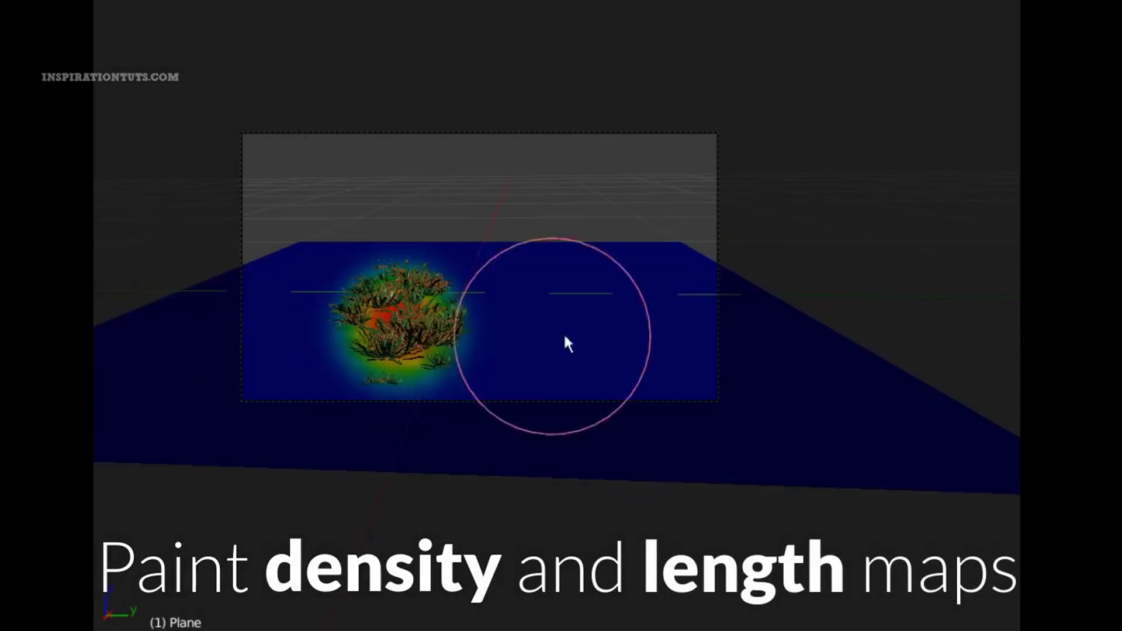
pyautogui.moveTo(564, 343); pyautogui.dragTo(556, 353)
pyautogui.hotkey('shift', 'f')
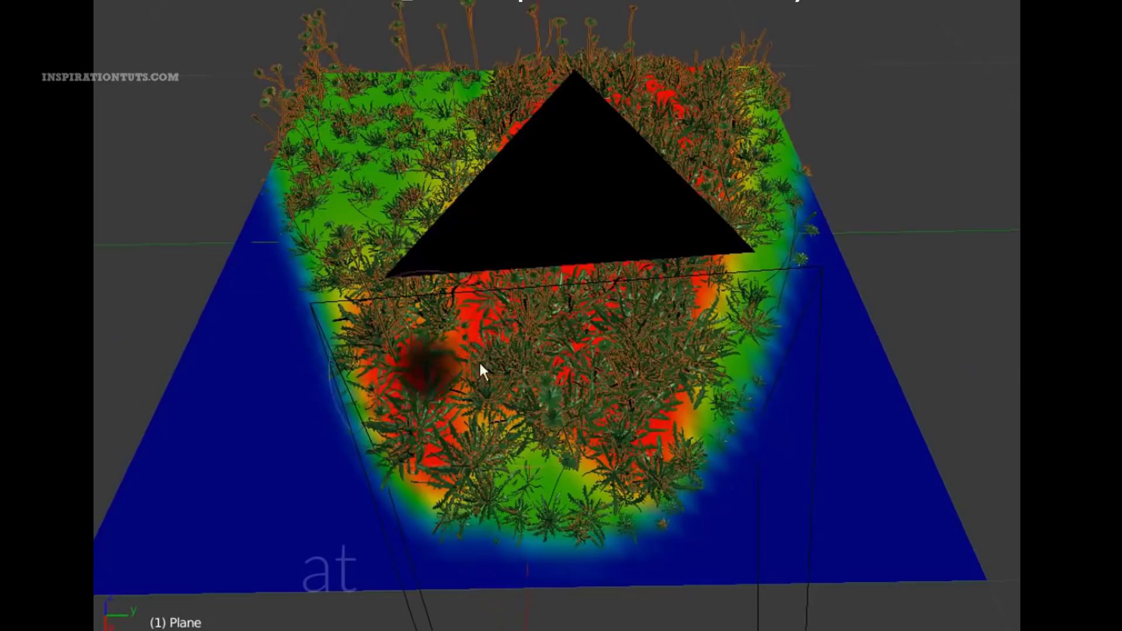
pyautogui.moveTo(363, 113)
pyautogui.mouseDown()
pyautogui.moveTo(392, 27)
pyautogui.moveTo(549, 331)
pyautogui.mouseUp()
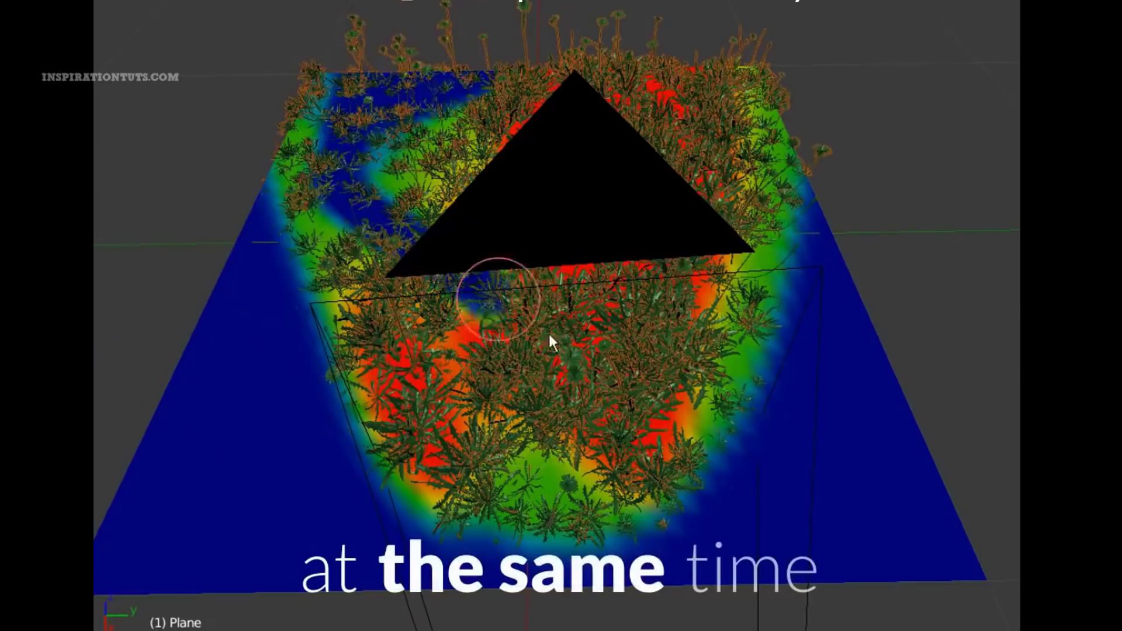
pyautogui.press('f')
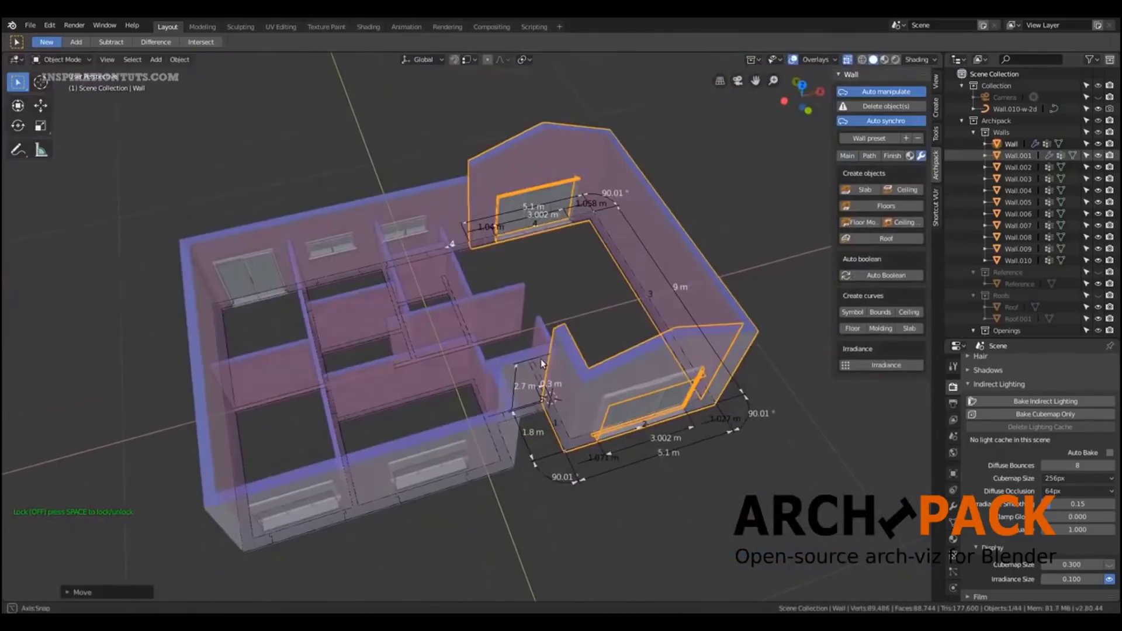
# Step: Place an Archipack door in the walls, then set how far the selected doors open
pyautogui.click(936, 133)
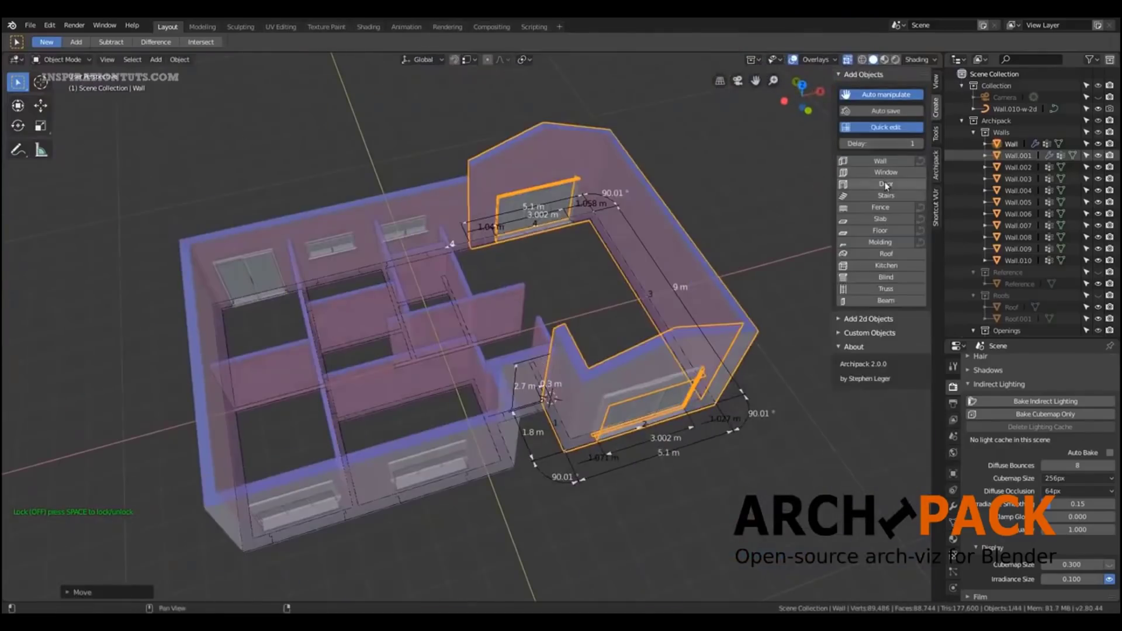
pyautogui.click(871, 184)
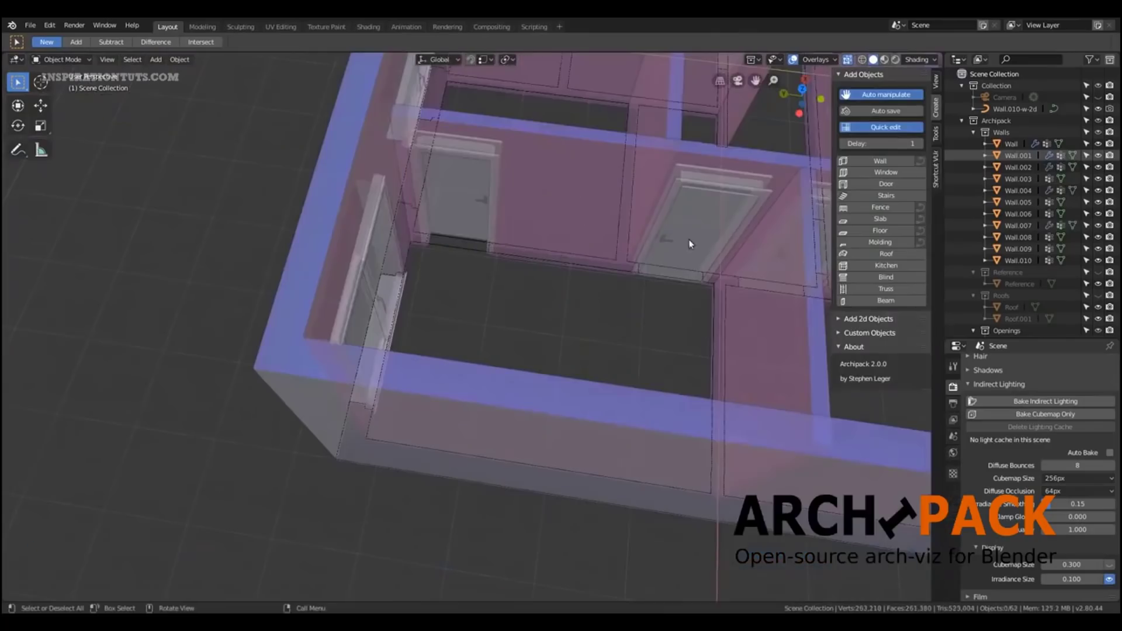
pyautogui.click(692, 243)
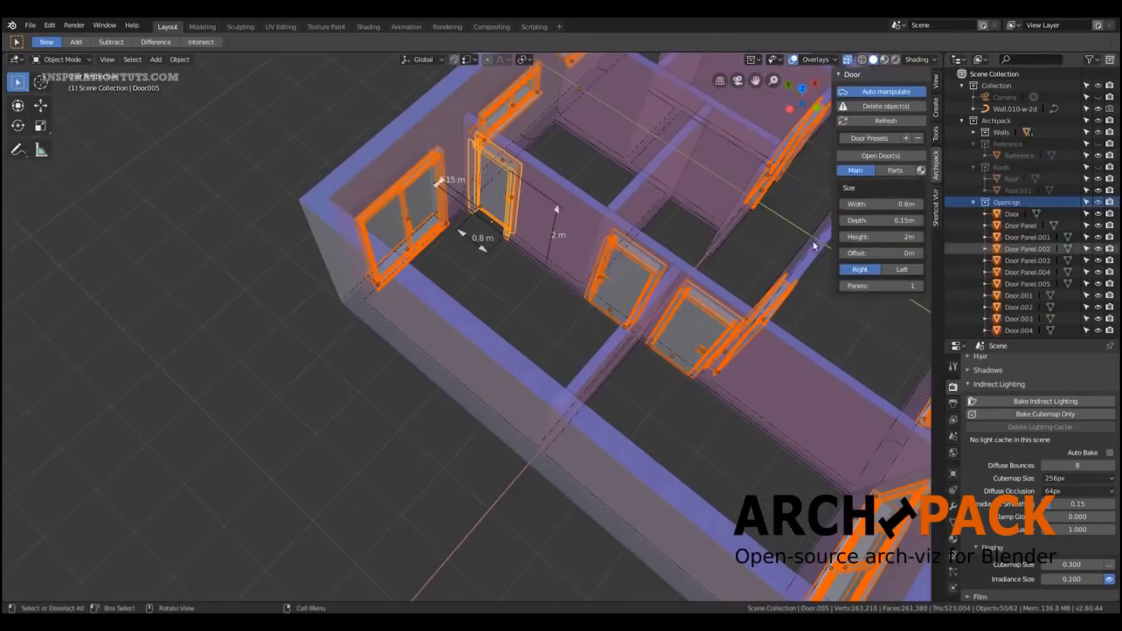
pyautogui.click(883, 155)
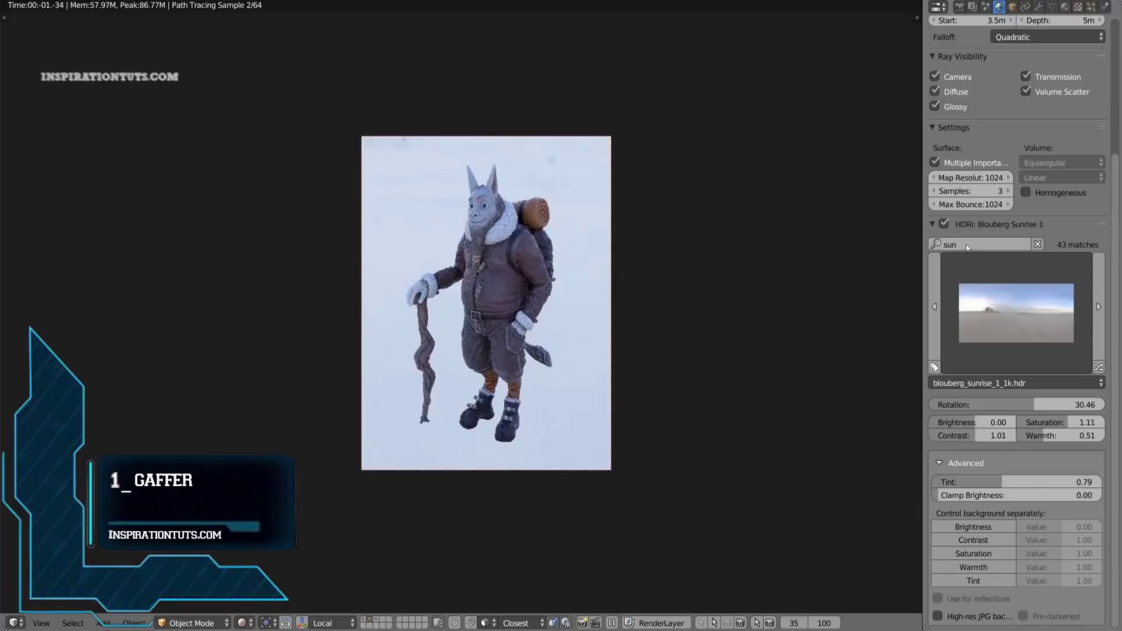
# Step: Switch to the Tears Of Steel Bridge HDRI and raise its clamp brightness
pyautogui.click(1098, 367)
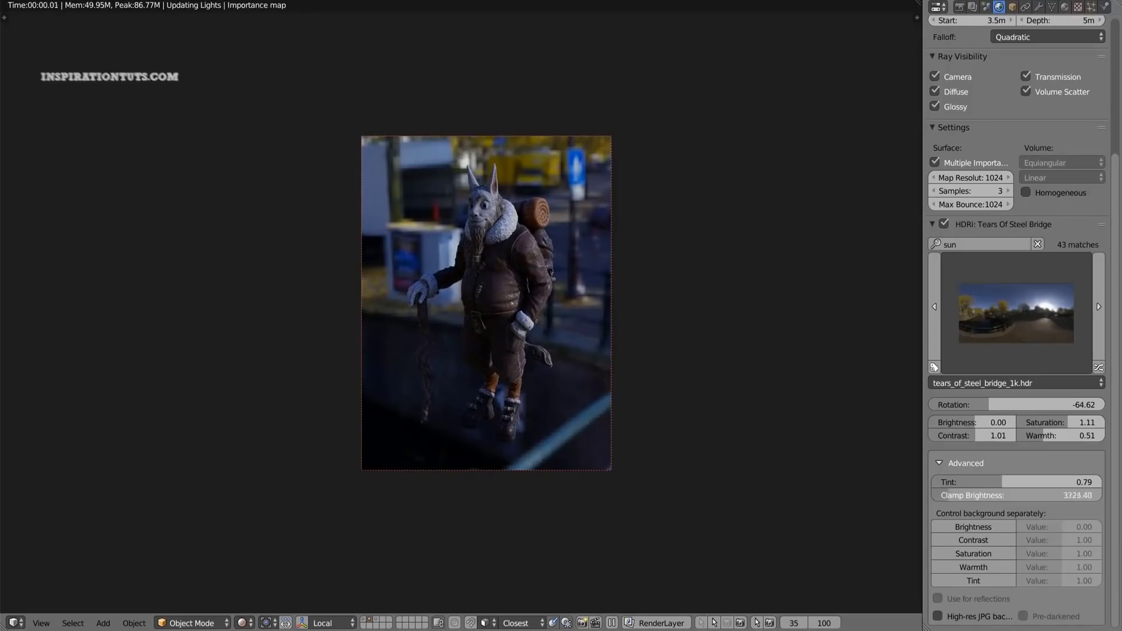
pyautogui.moveTo(956, 497); pyautogui.dragTo(981, 498)
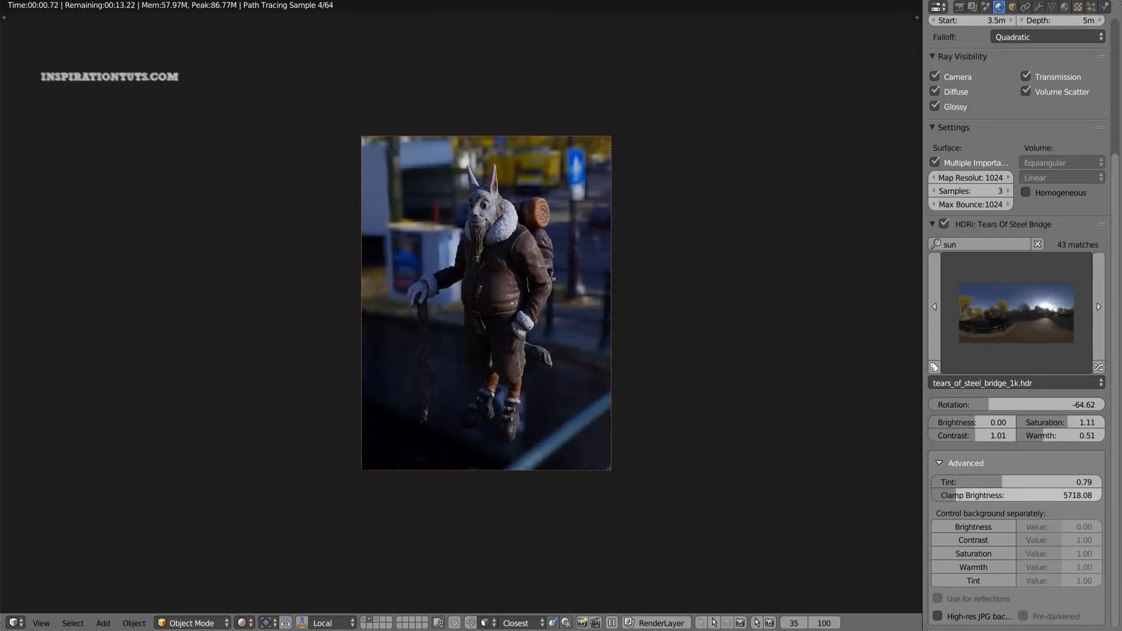